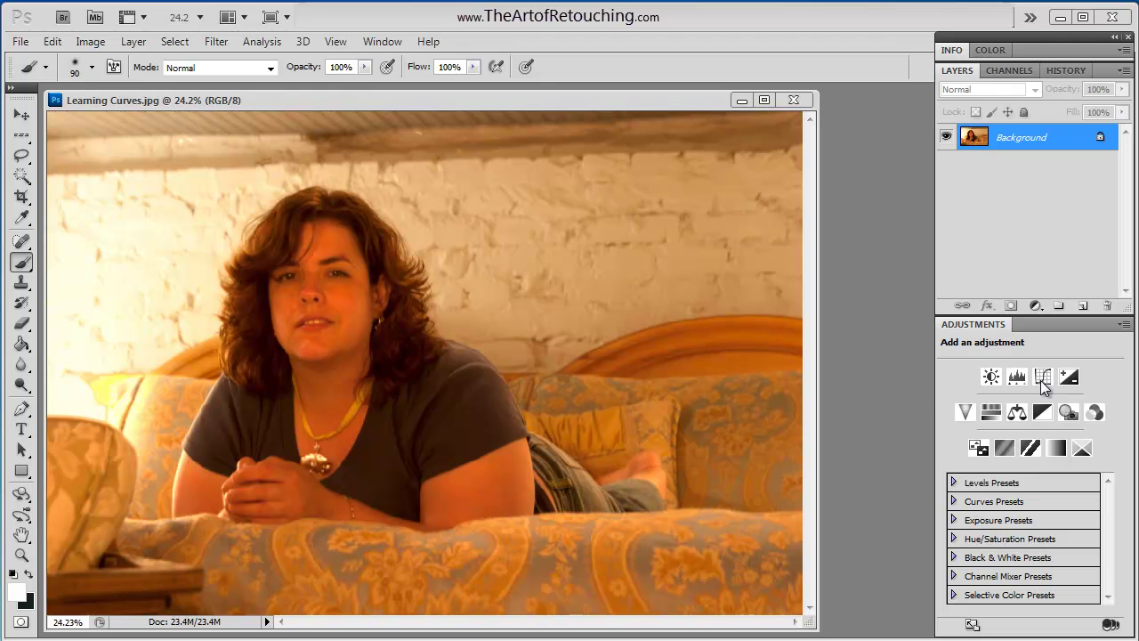
Add a Curves adjustment layer named Curves 1 above the Background, keeping its default straight curve.
left_click(1036, 305)
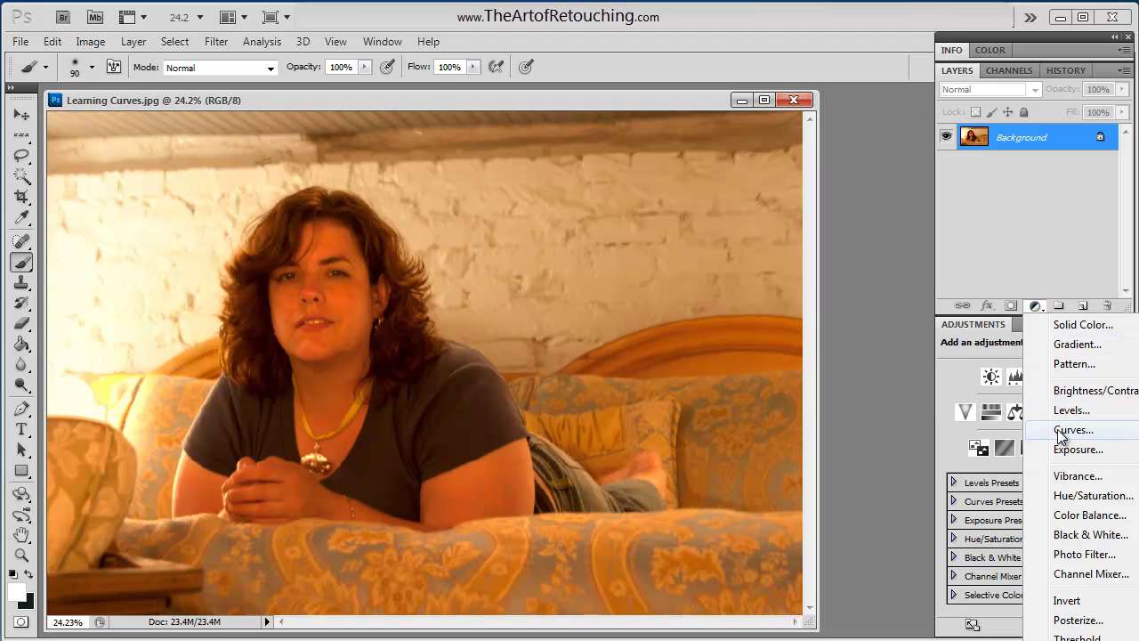
left_click(1011, 262)
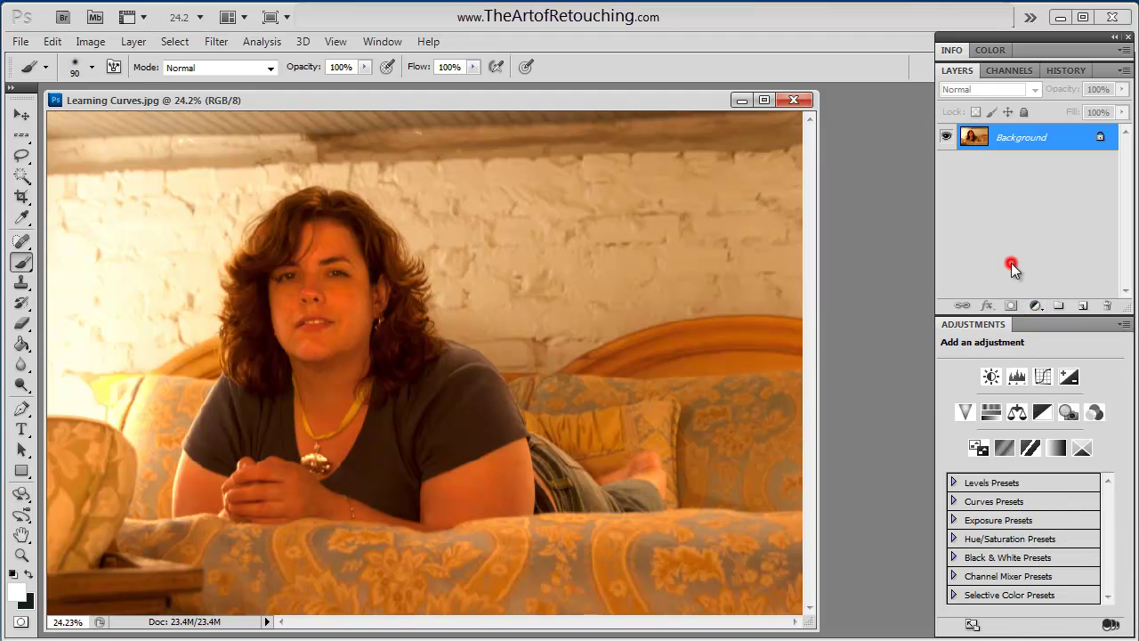
left_click(1043, 377)
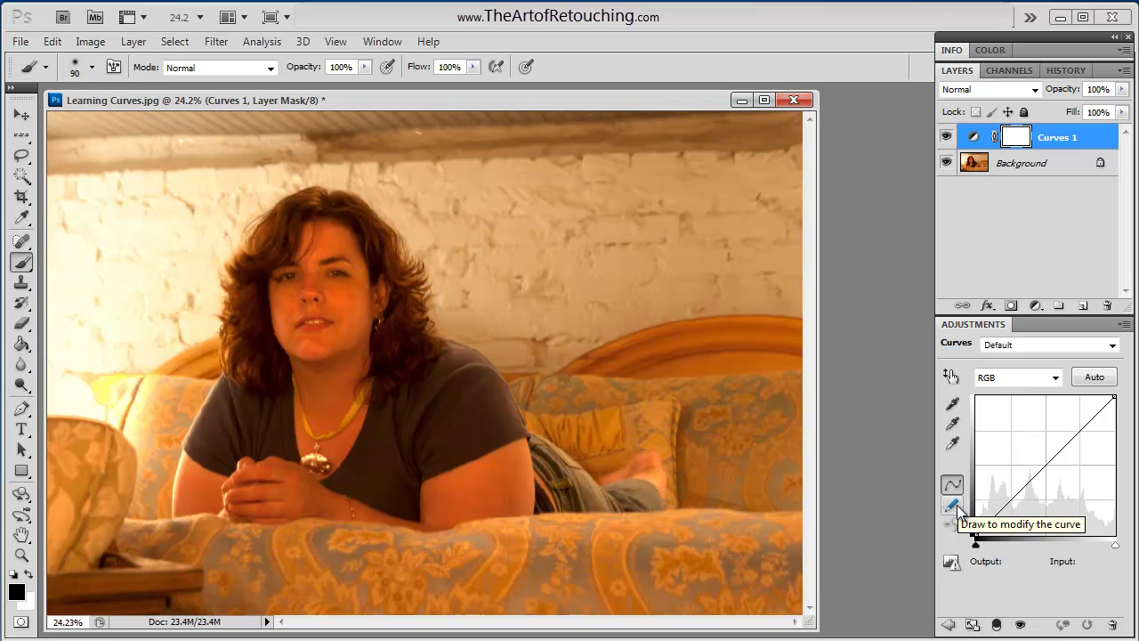
left_click(954, 506)
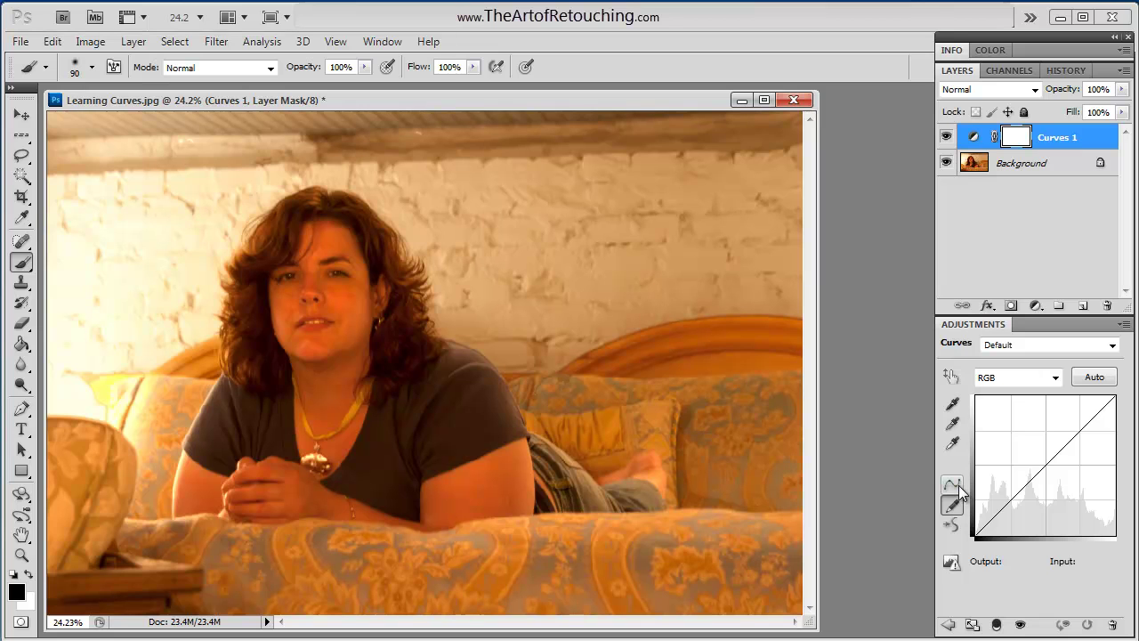
left_click(952, 485)
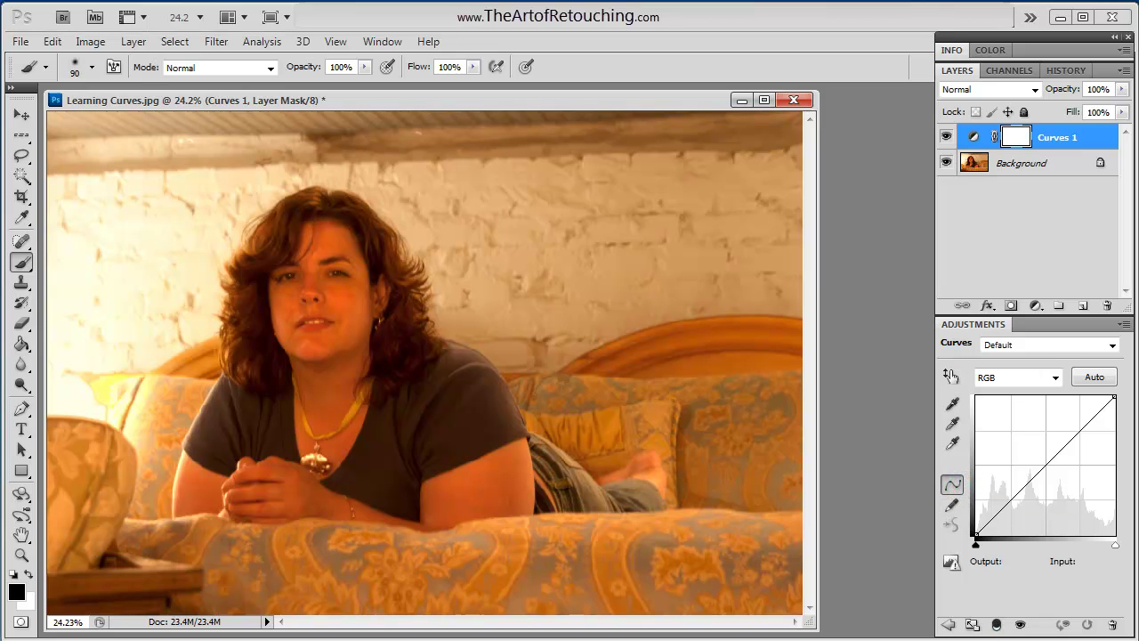
left_click(952, 504)
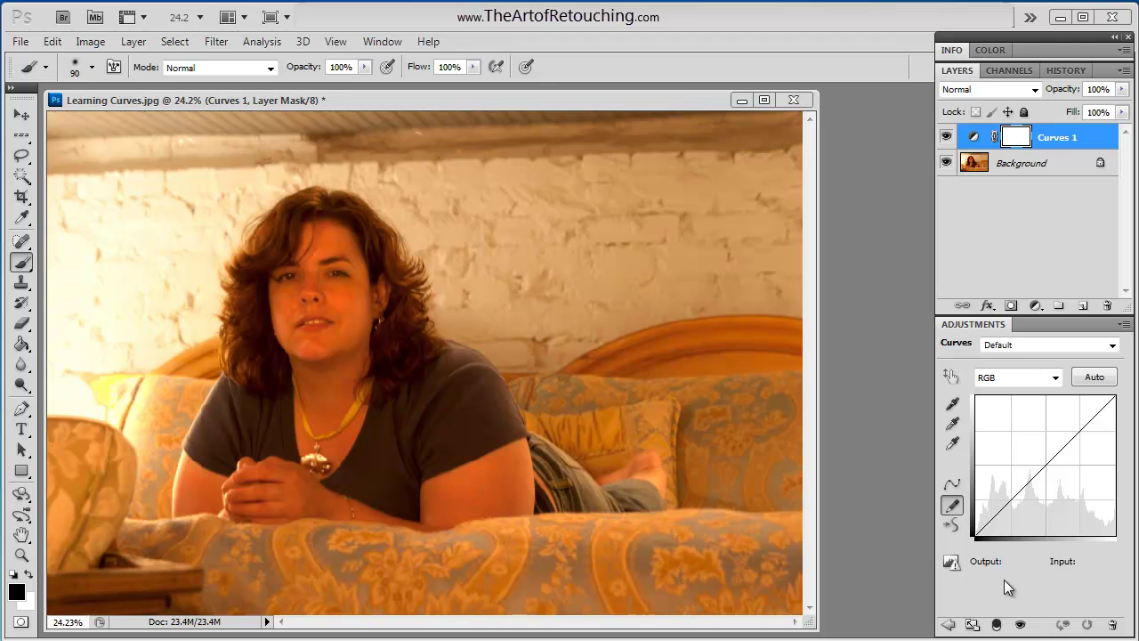
left_click(977, 530)
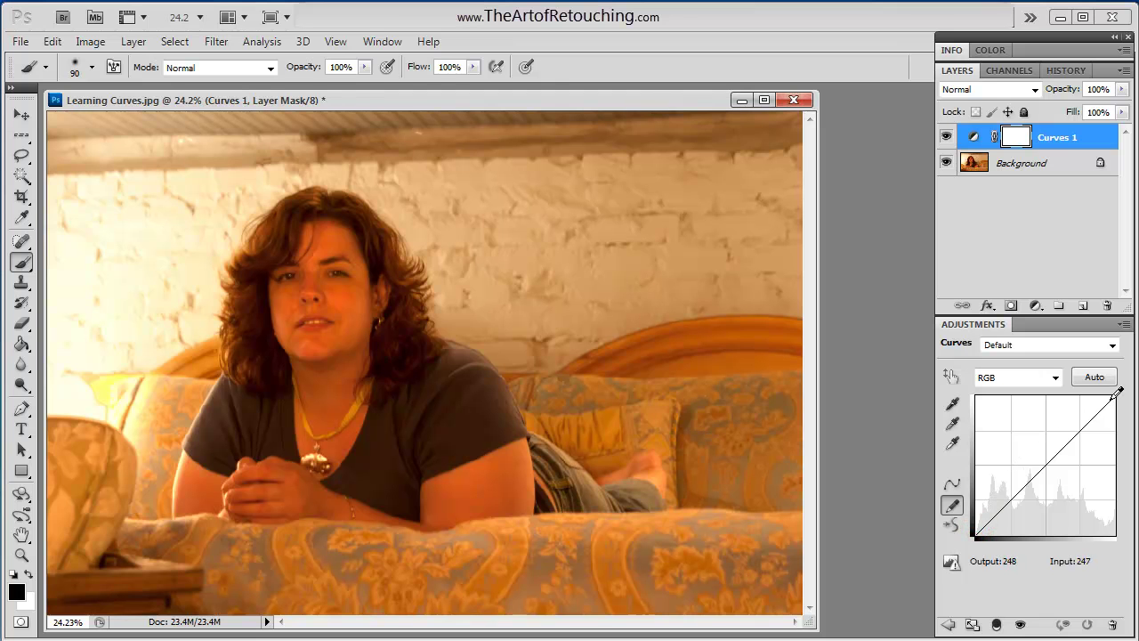
mouse_move(1116, 395)
left_mouse_down()
mouse_move(1055, 423)
mouse_move(985, 527)
mouse_move(1014, 440)
mouse_move(1039, 416)
mouse_move(1081, 425)
mouse_move(1114, 396)
left_mouse_up()
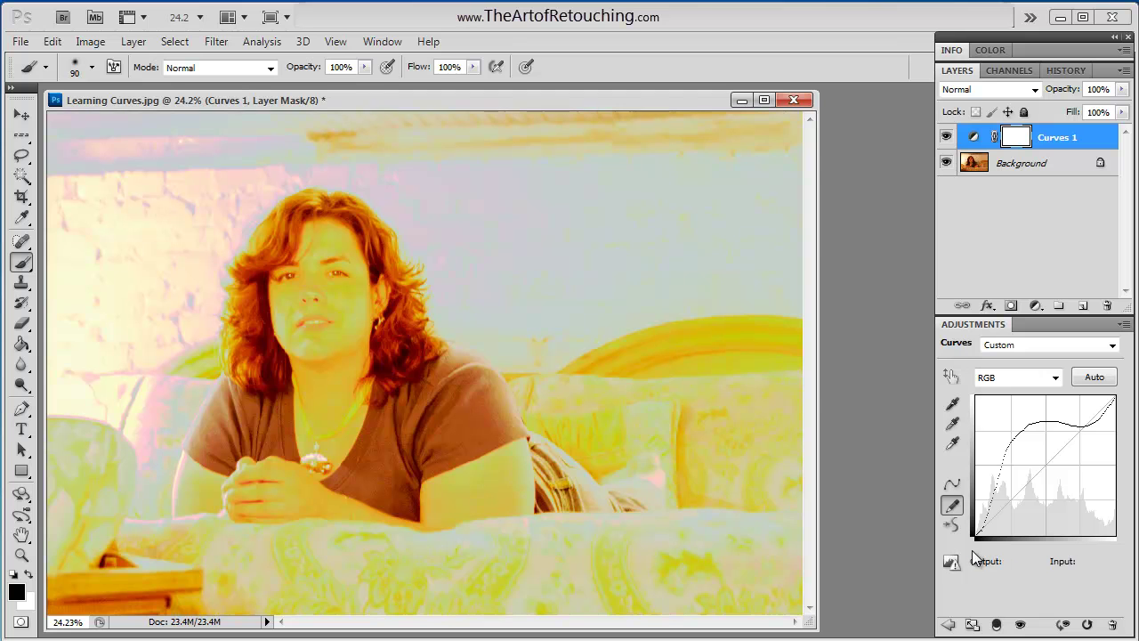
left_click(1088, 625)
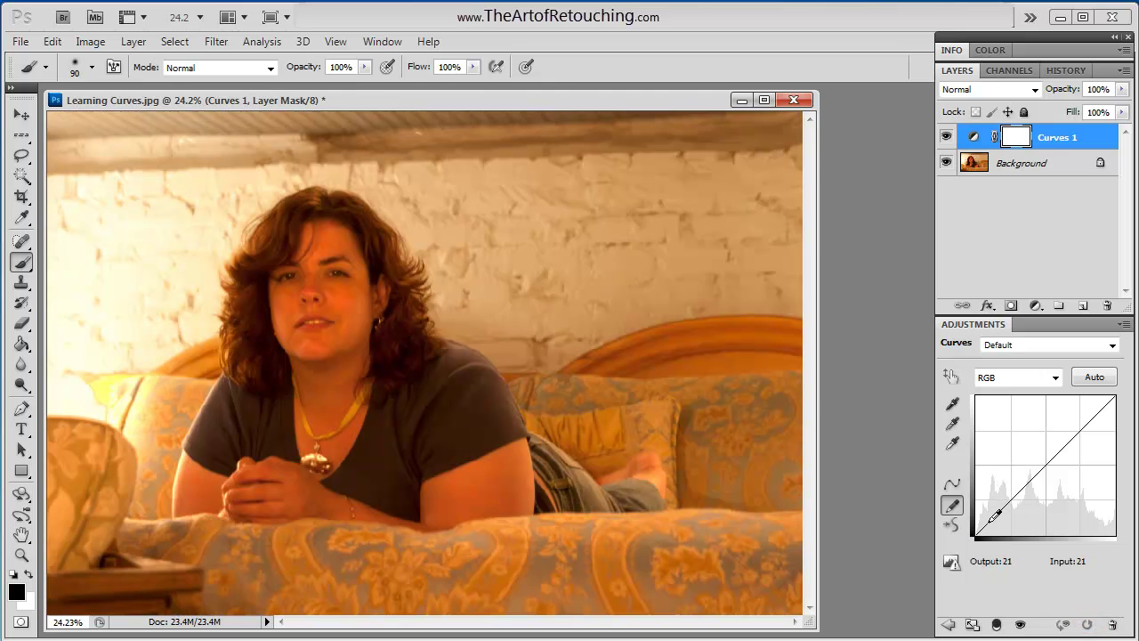
left_click(1009, 498)
mouse_move(1009, 493)
left_mouse_down()
mouse_move(1016, 474)
mouse_move(1037, 471)
left_mouse_up()
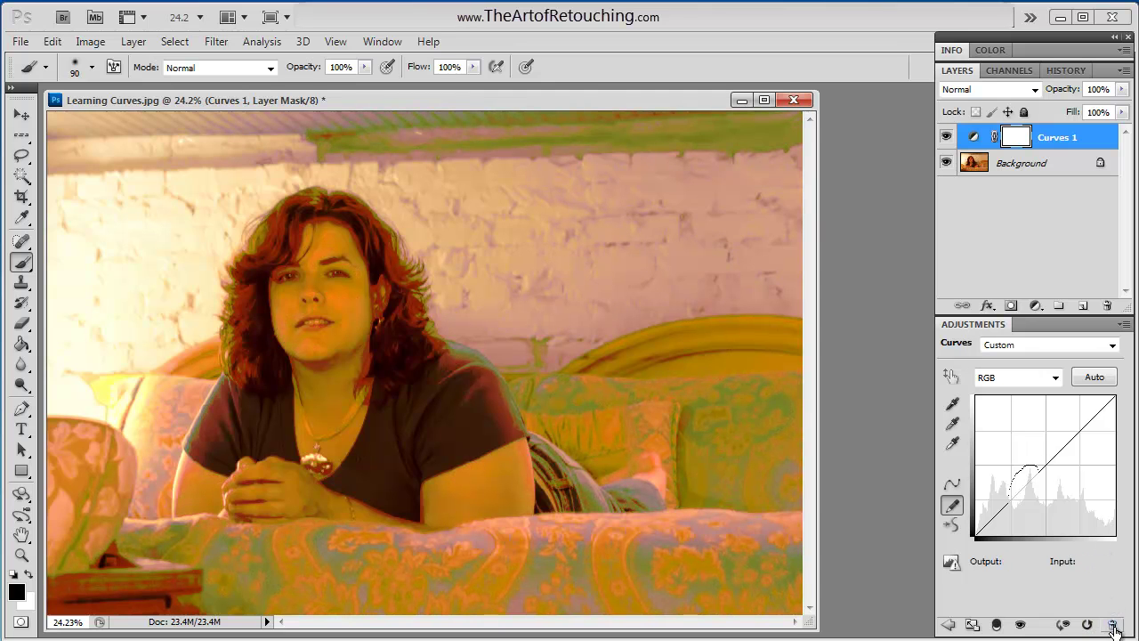
left_click(1087, 626)
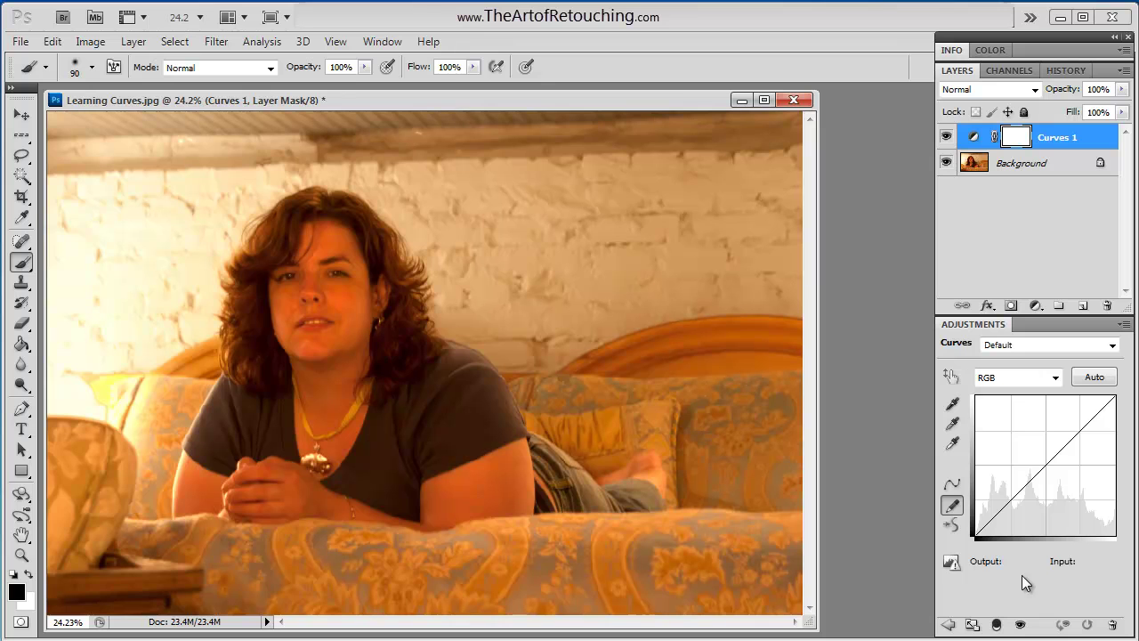
left_click(951, 484)
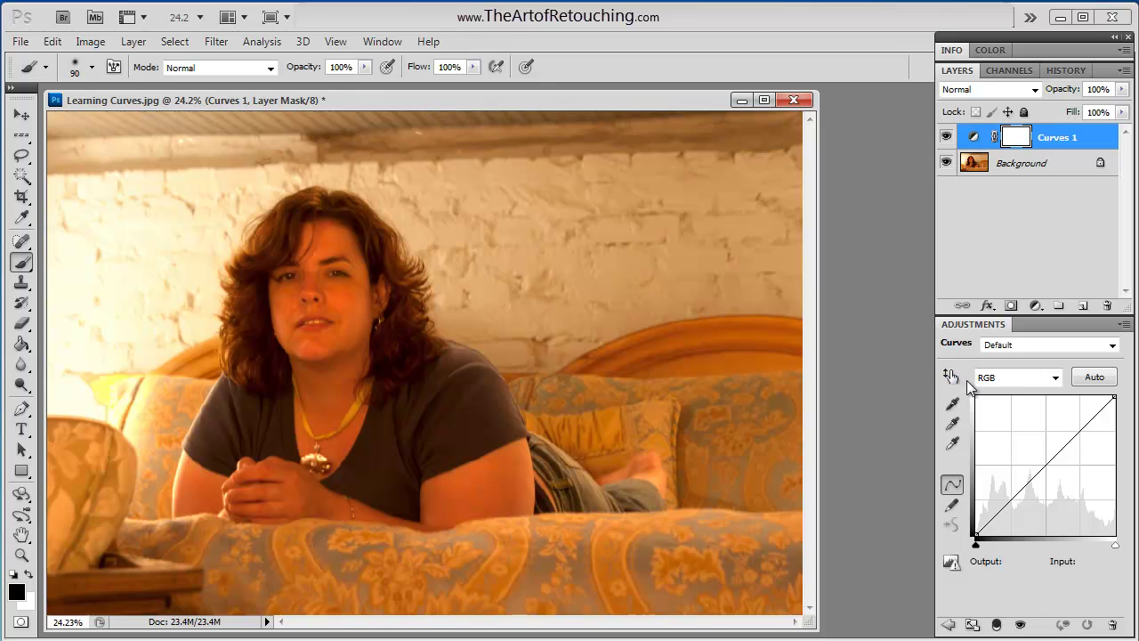
left_click(1040, 378)
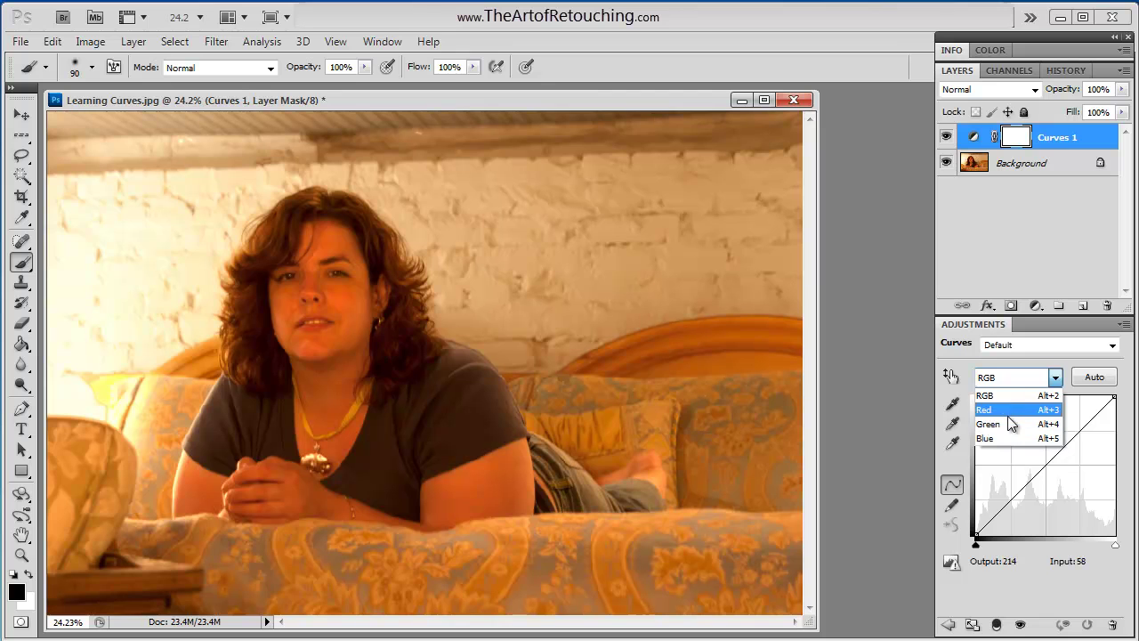
left_click(881, 353)
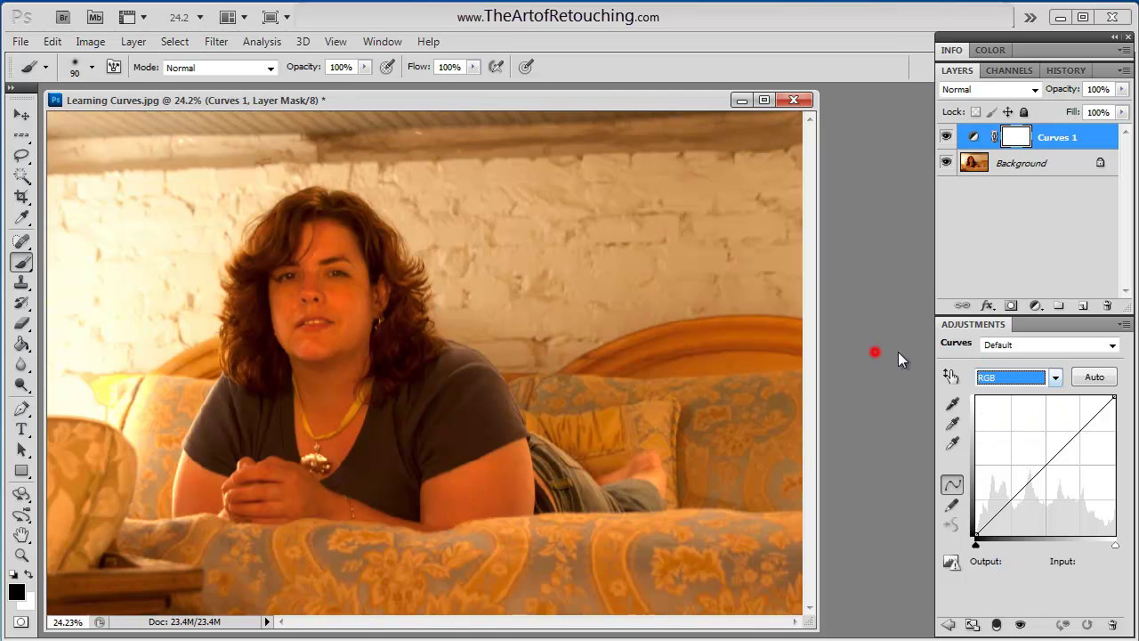
left_click(1111, 345)
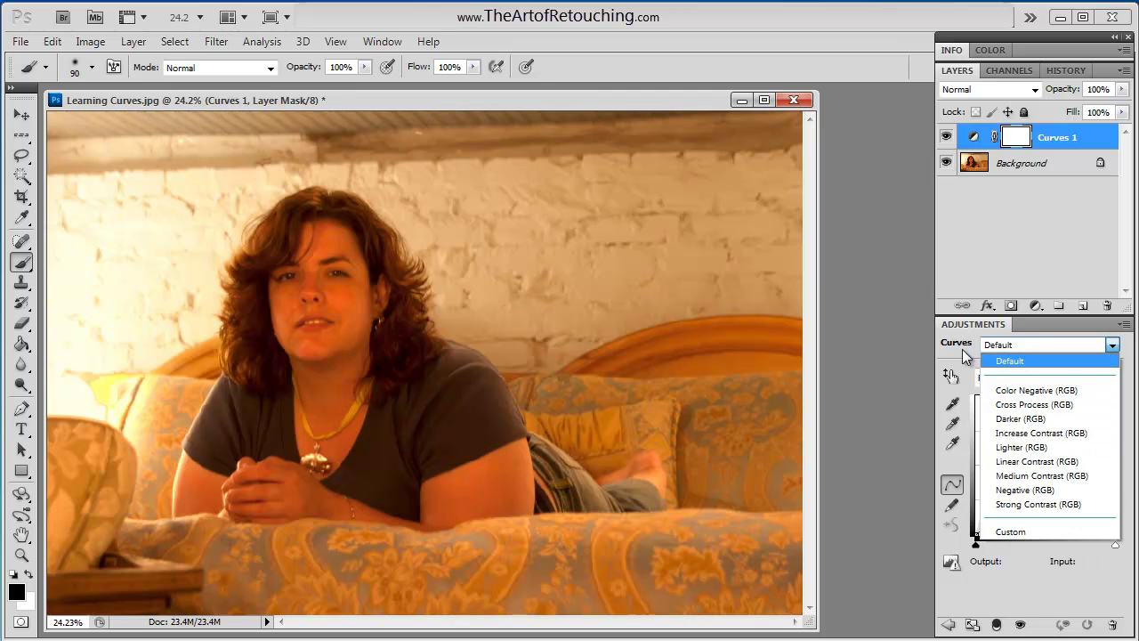
left_click(904, 339)
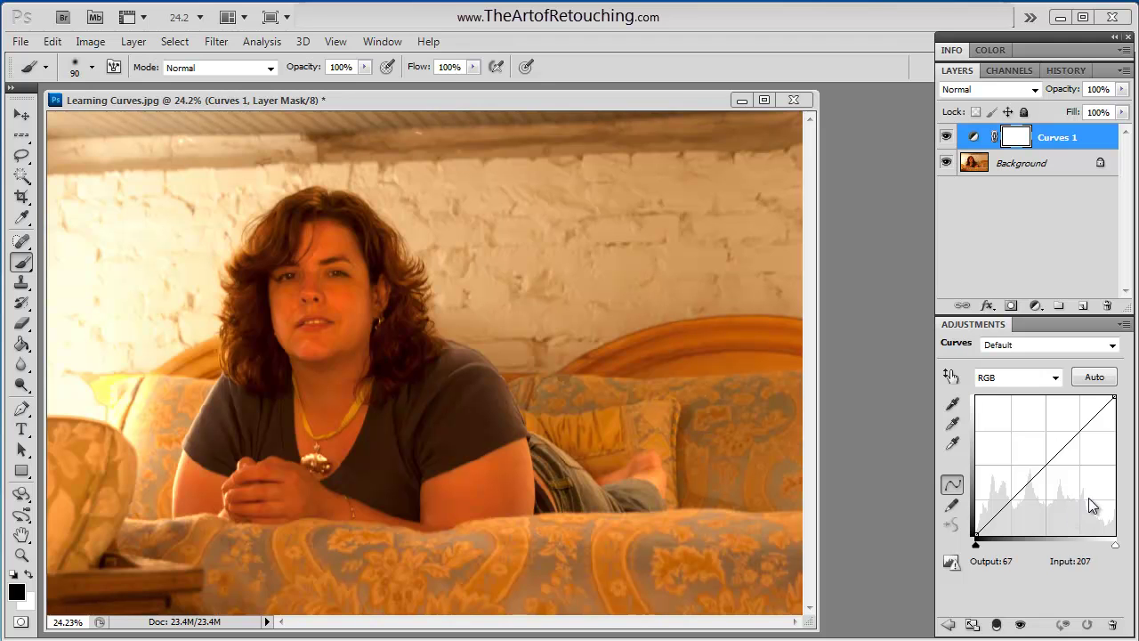
Drag the curve's black point up the left edge, switching Curves 1 to the Custom preset.
left_click(975, 533)
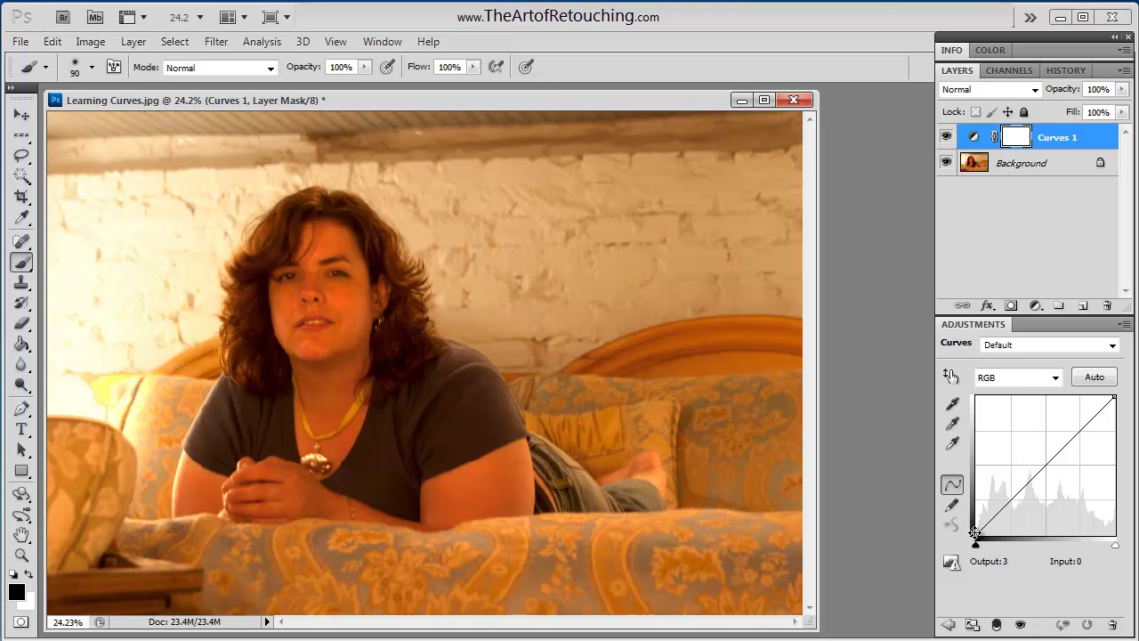
left_click_drag(975, 533, 957, 562)
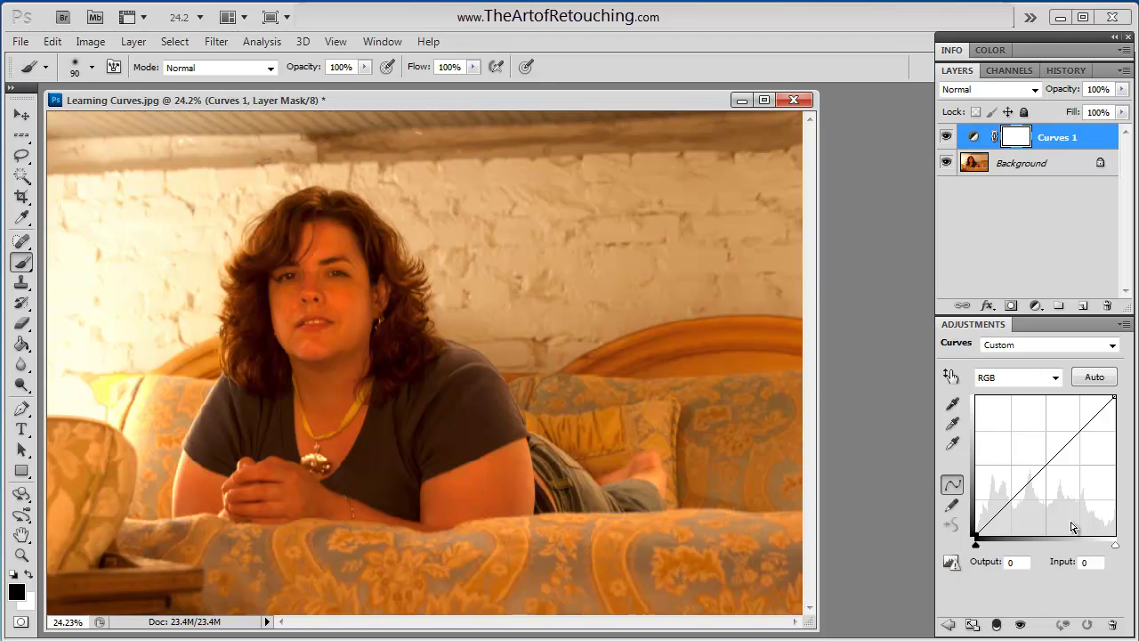
Move the Curves white point left, then down to Output 0, turning the portrait black.
left_click(1111, 397)
mouse_move(1111, 396)
left_mouse_down()
mouse_move(966, 390)
mouse_move(1118, 392)
mouse_move(1121, 539)
mouse_move(1132, 395)
left_mouse_up()
left_click(1111, 398)
left_click_drag(1113, 396, 1126, 544)
key("ctrl+z")
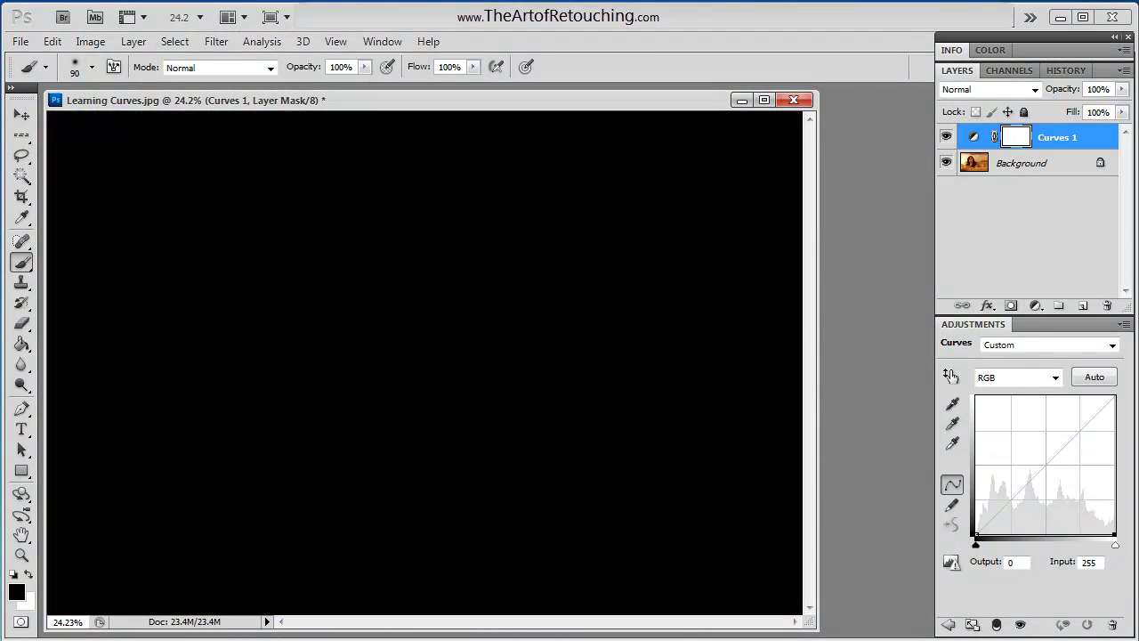
Restore the white point to Output 255, bringing back the straight diagonal and the photo's orange cast.
key("ctrl+z")
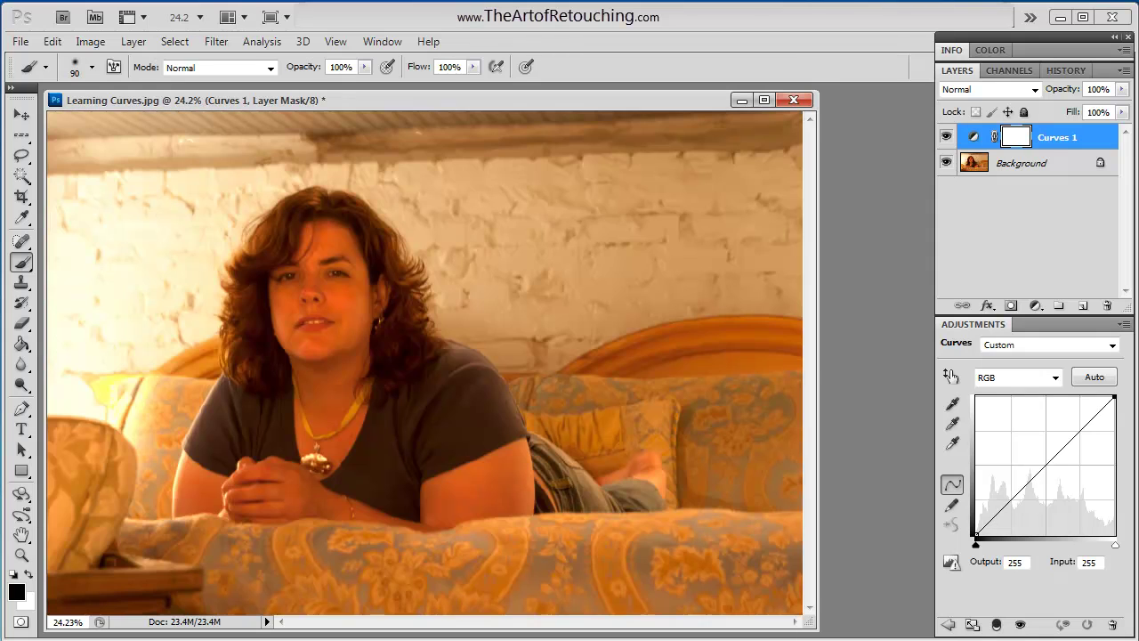
left_click(1116, 394)
mouse_move(1113, 397)
left_mouse_down()
mouse_move(1133, 543)
mouse_move(1134, 388)
mouse_move(1133, 542)
mouse_move(1115, 471)
mouse_move(1116, 396)
left_mouse_up()
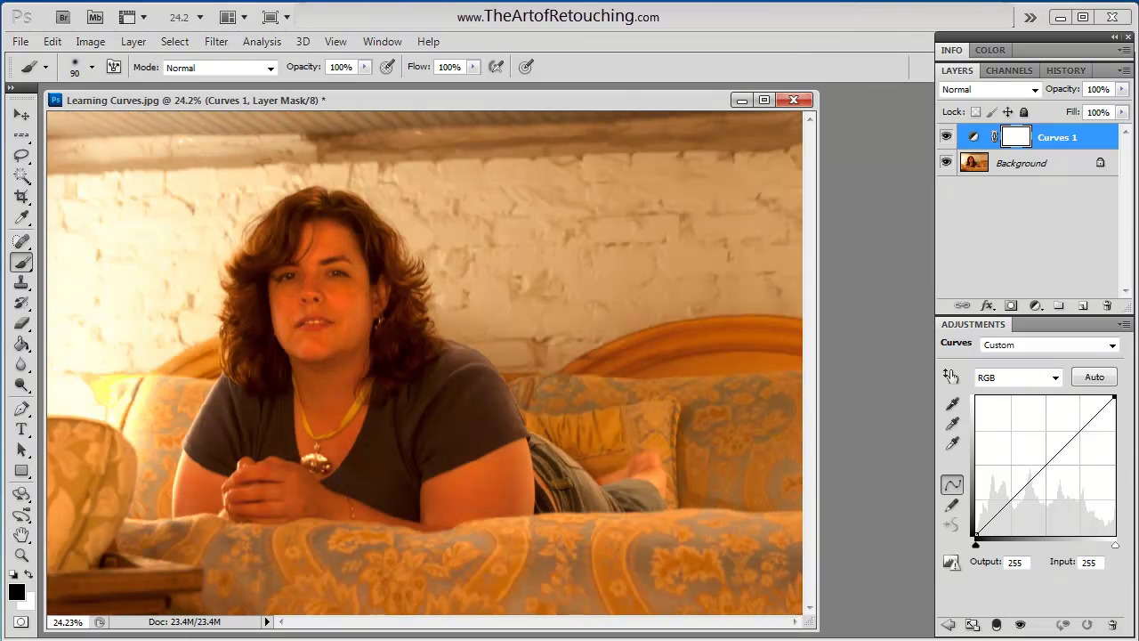
left_click(1114, 397)
left_click(1115, 395)
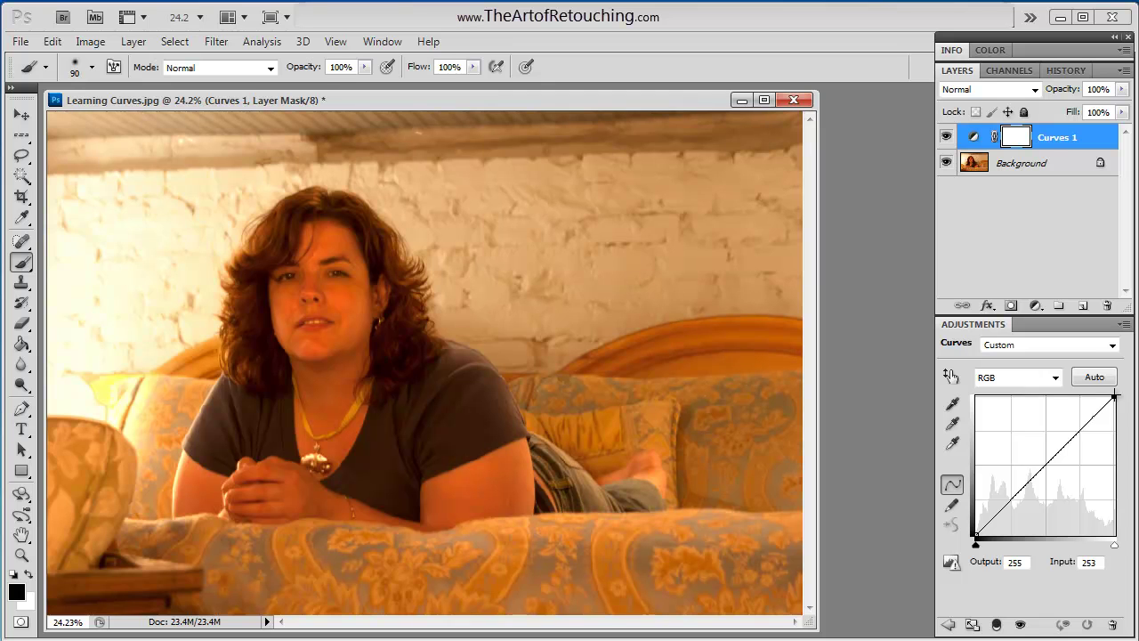
Lower the highlight endpoint in stages to Output 0 at Input 255, blacking out the portrait.
left_click_drag(1115, 395, 1119, 431)
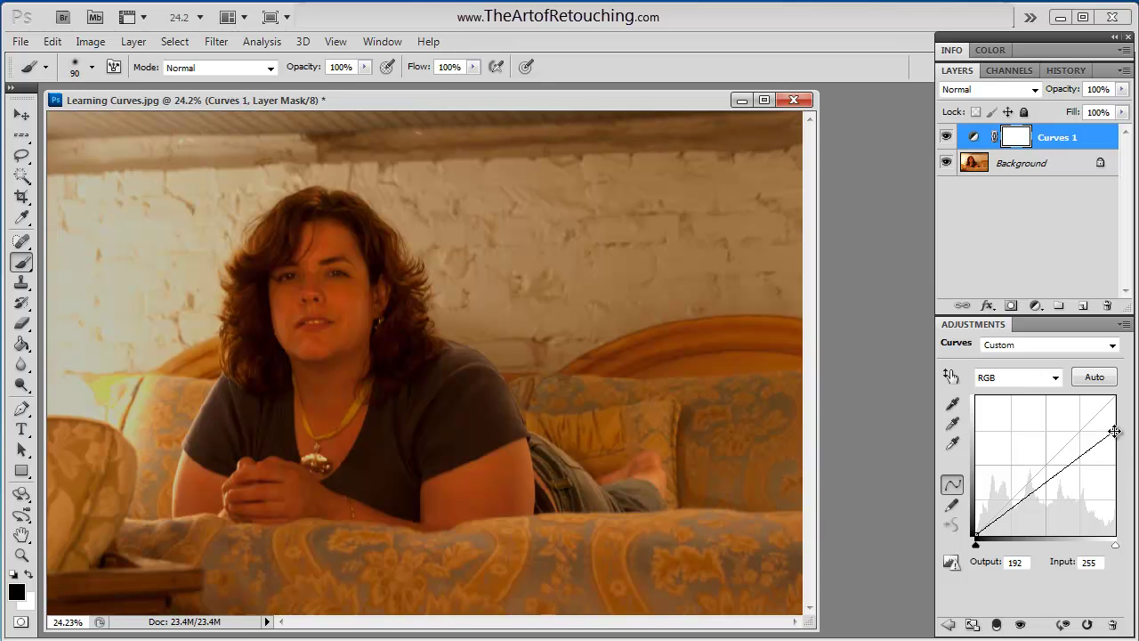
left_click(1114, 432)
left_click_drag(1114, 431, 1115, 466)
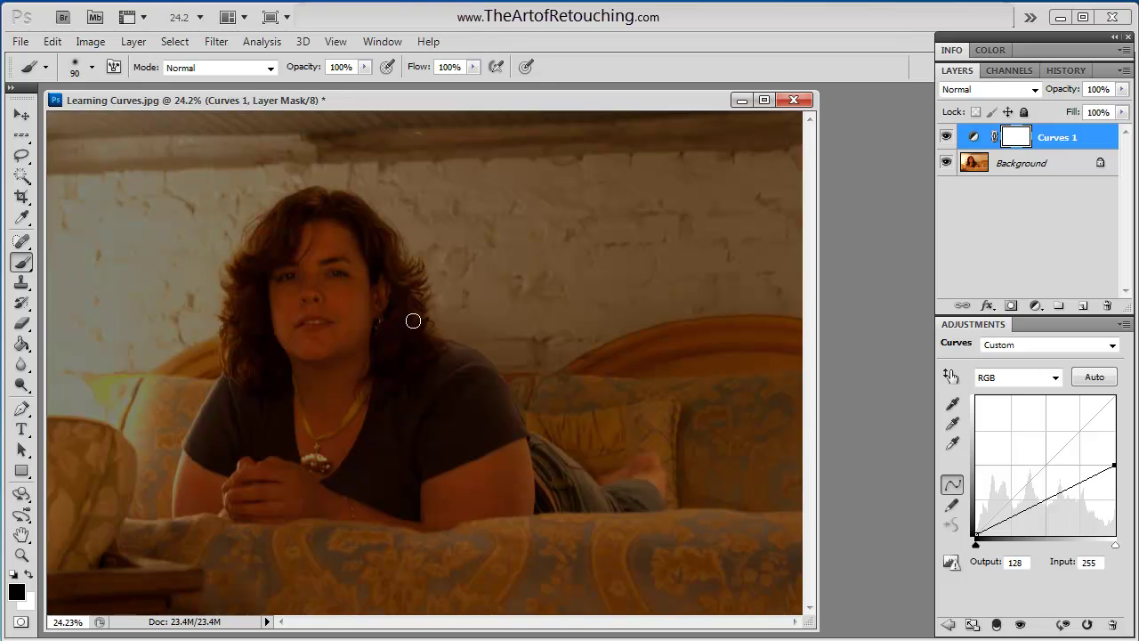
left_click_drag(1114, 466, 1121, 501)
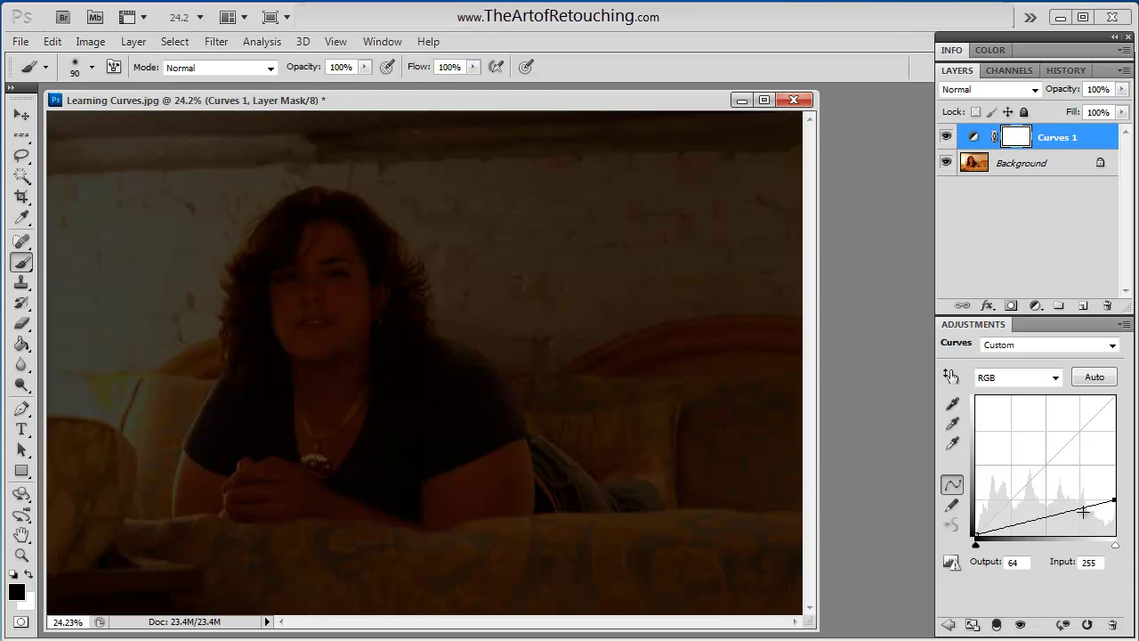
left_click_drag(1114, 499, 1122, 541)
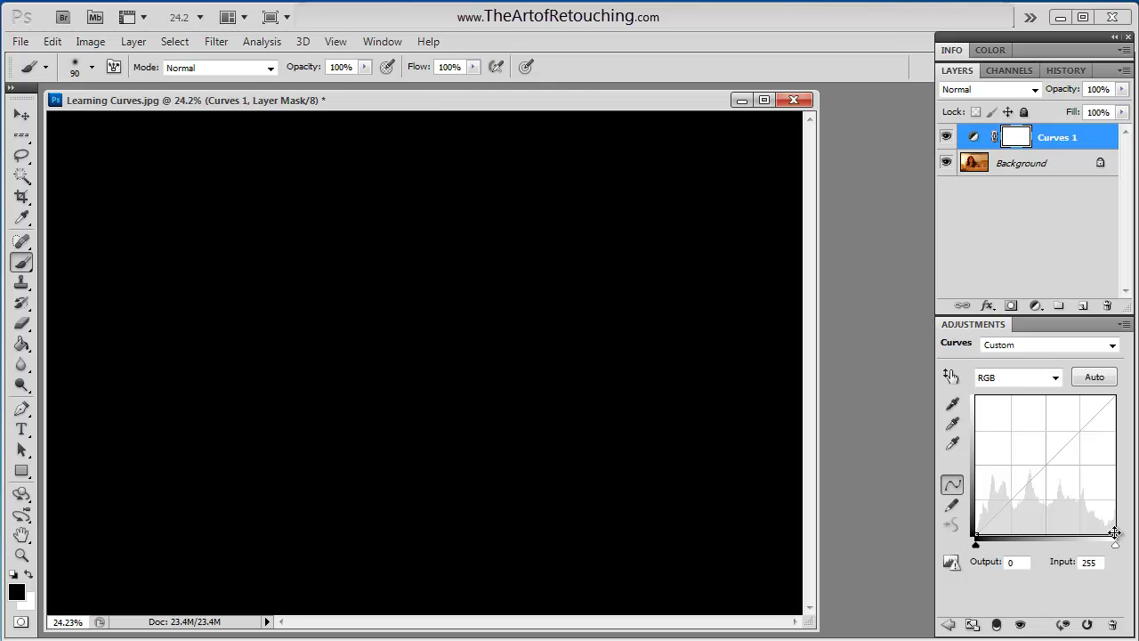
Raise the highlight endpoint back up from black, then lower it to Output 64.
left_click_drag(1114, 534, 1121, 464)
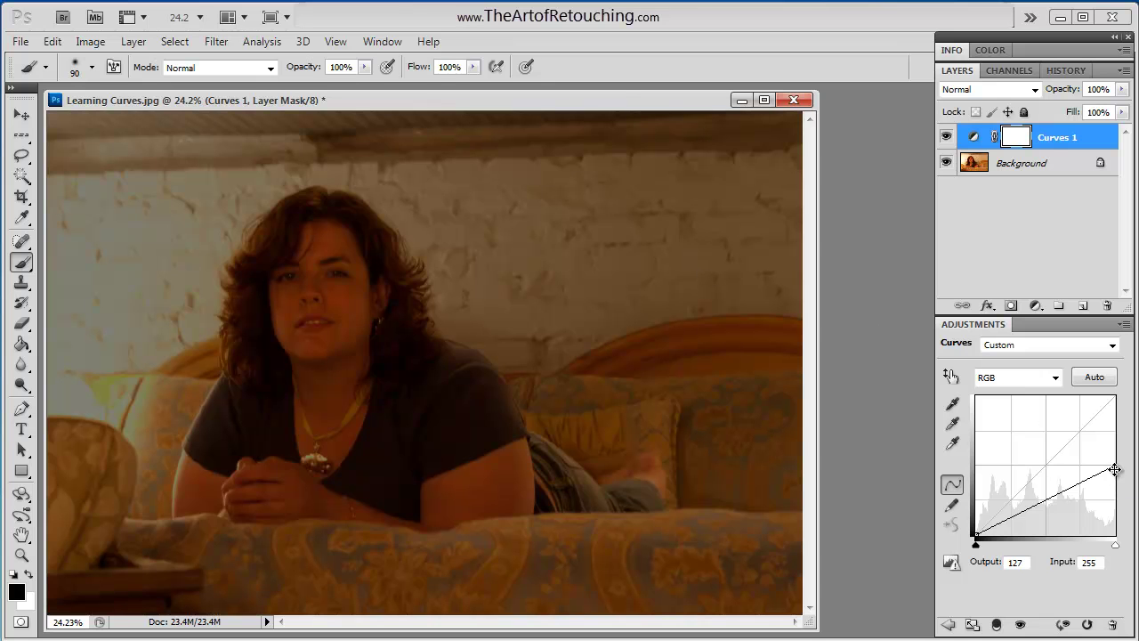
left_click_drag(1113, 466, 1118, 503)
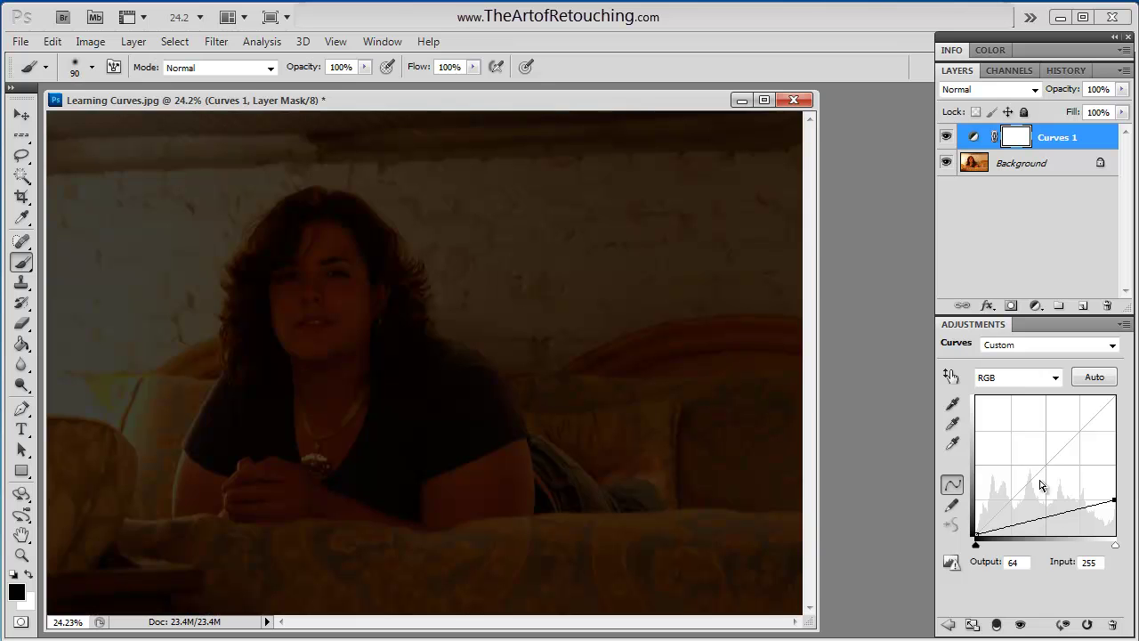
left_click(1112, 499)
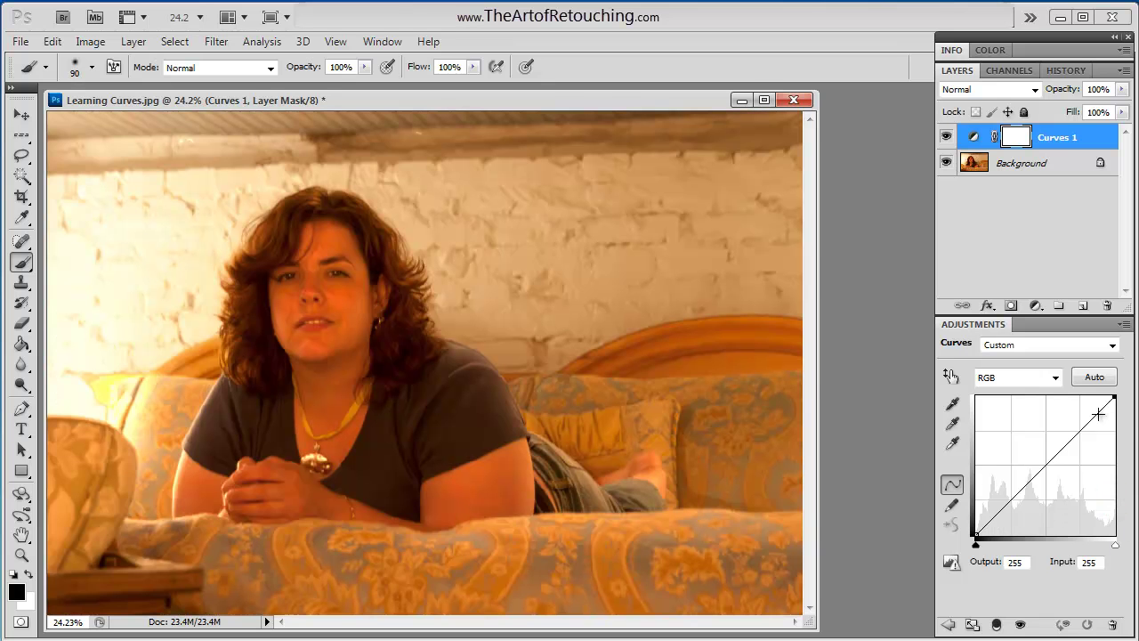
left_click(975, 535)
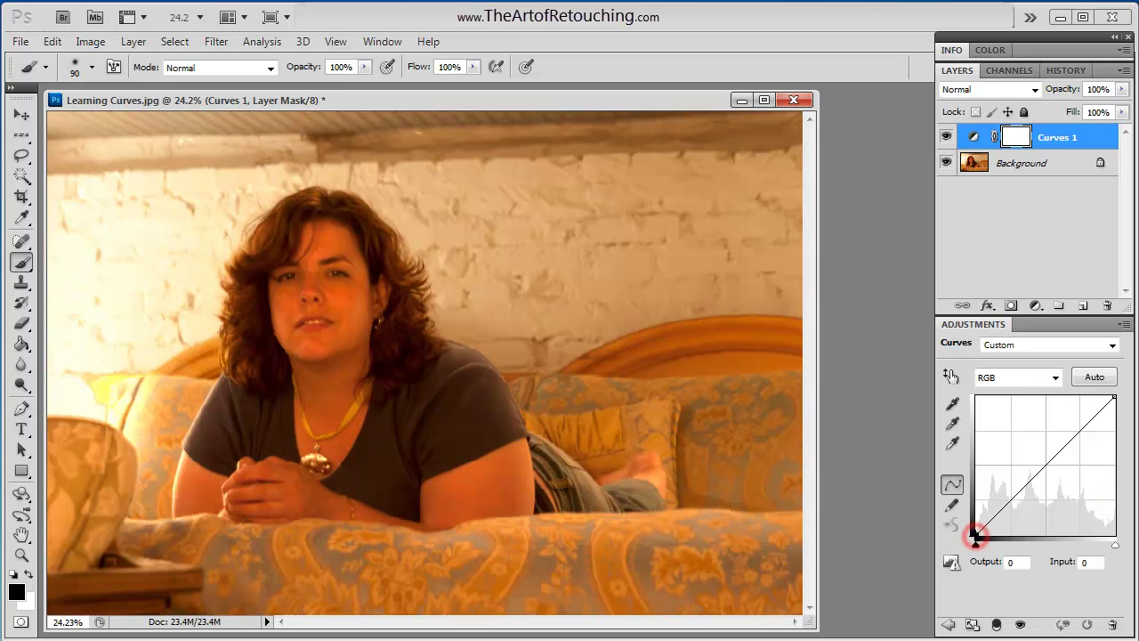
left_click_drag(976, 536, 965, 500)
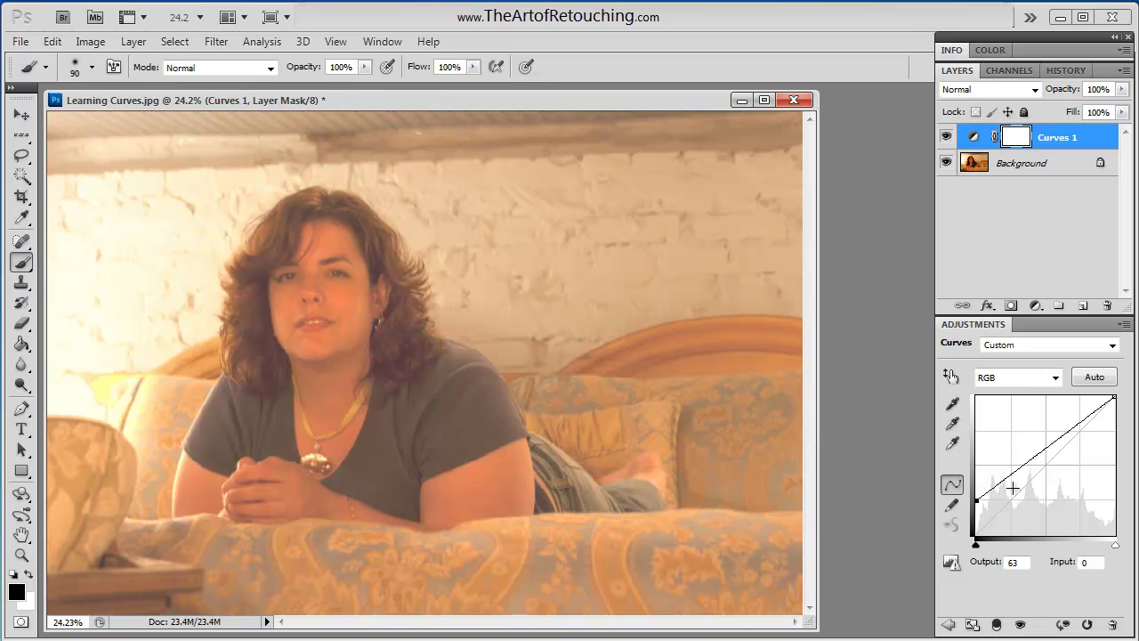
left_click_drag(975, 500, 965, 464)
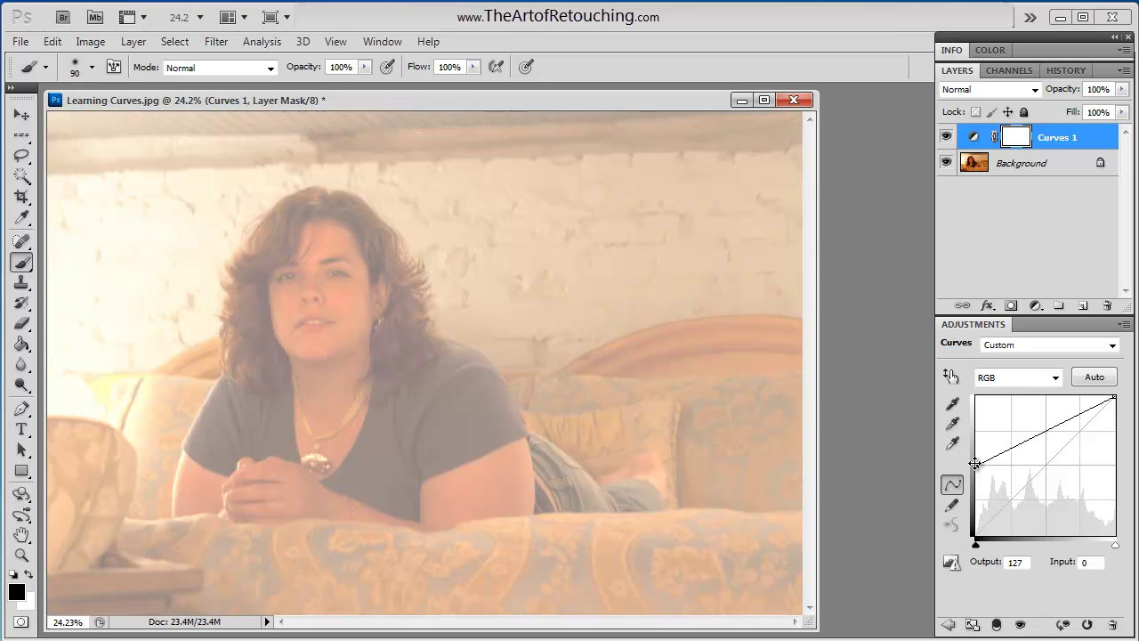
left_click_drag(975, 463, 956, 384)
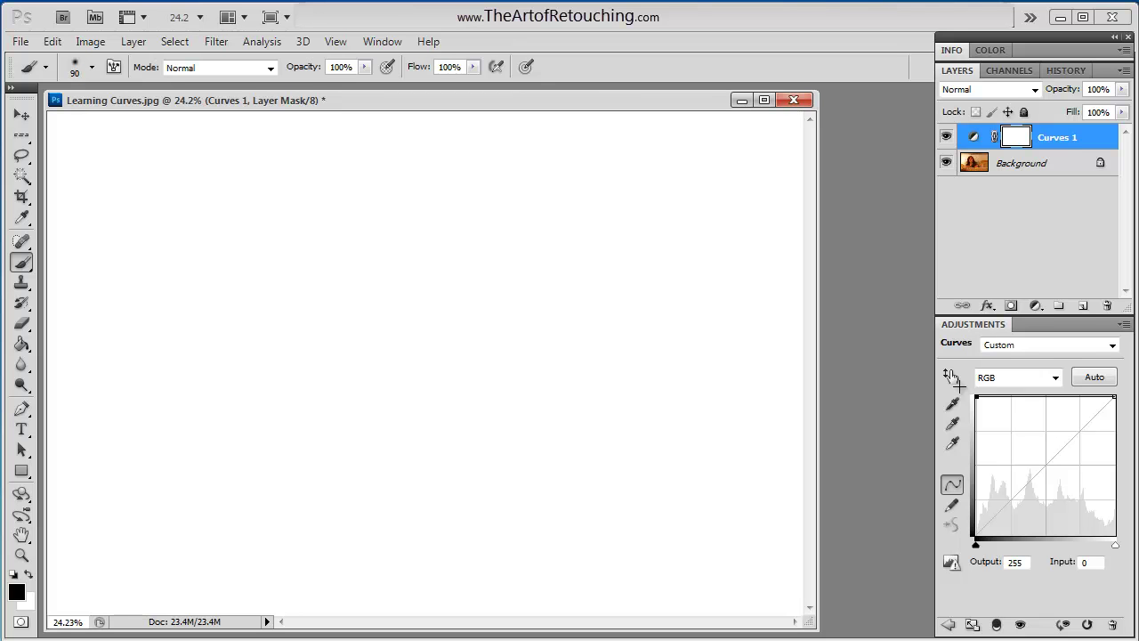
left_click_drag(956, 385, 927, 374)
left_click_drag(928, 374, 932, 573)
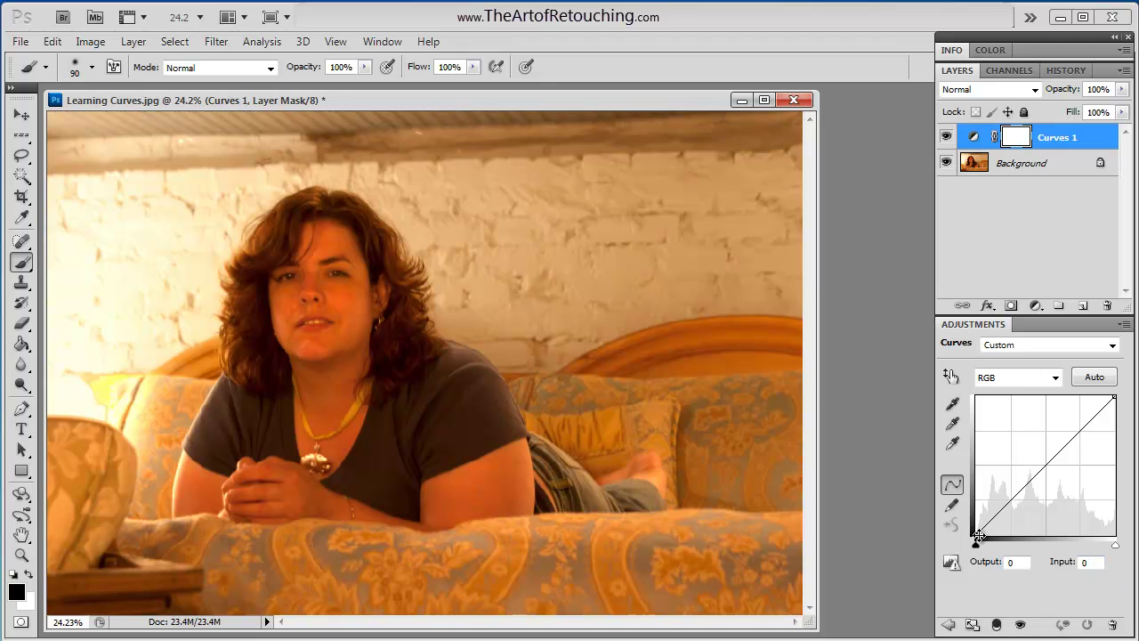
Slide the black point right in stages to Input 251, crushing nearly the whole photo to black.
left_click_drag(978, 535, 1013, 546)
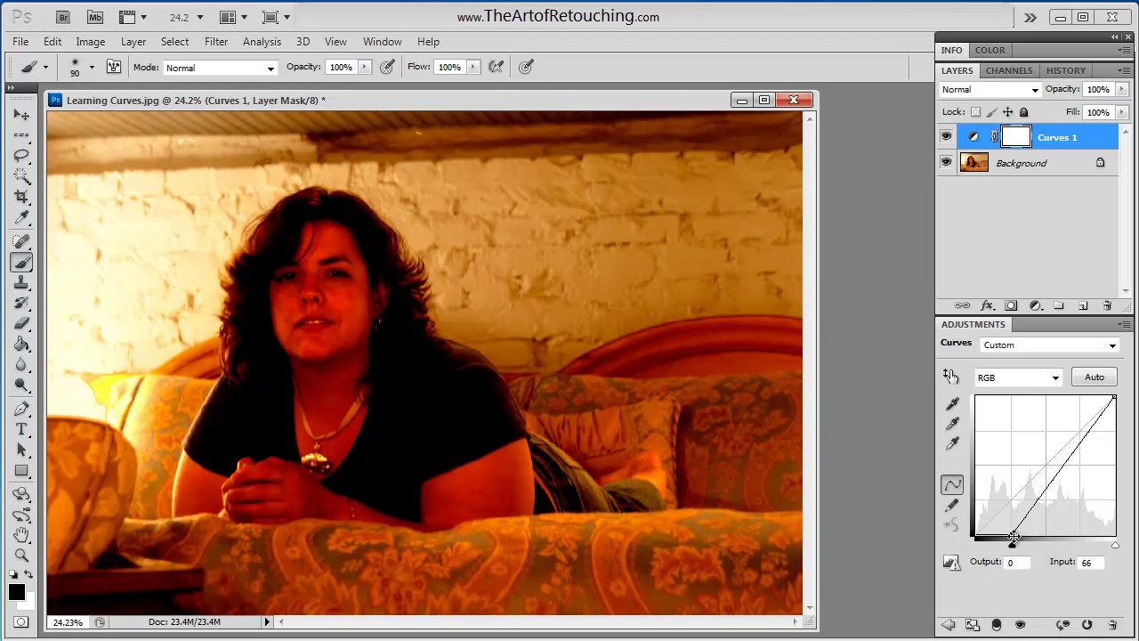
left_click_drag(1013, 537, 1044, 544)
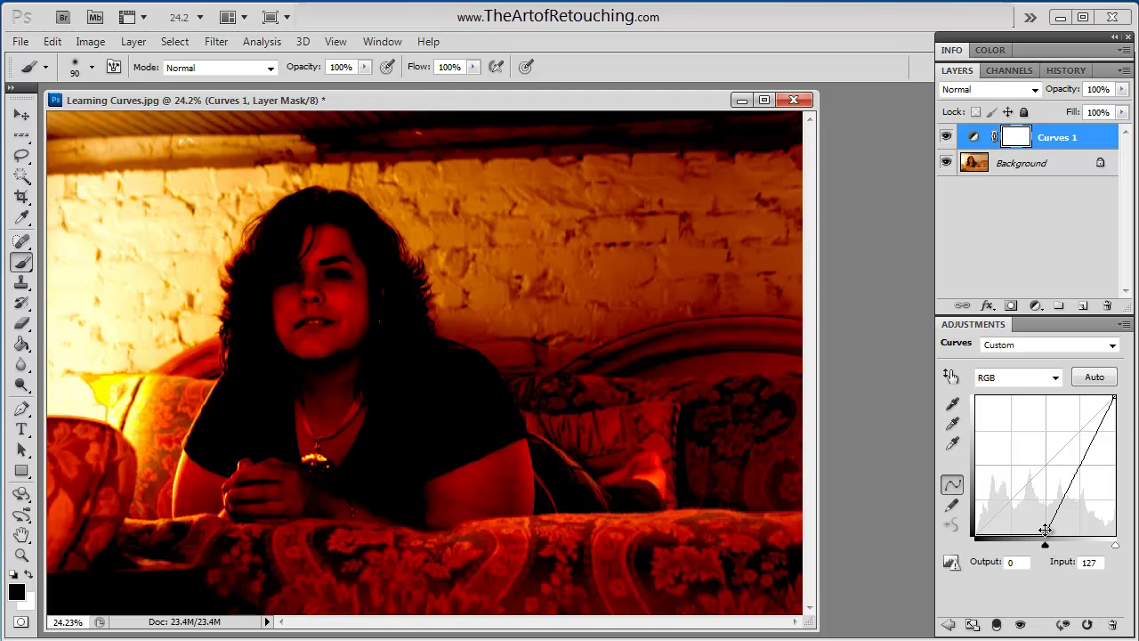
left_click_drag(1045, 529, 1128, 541)
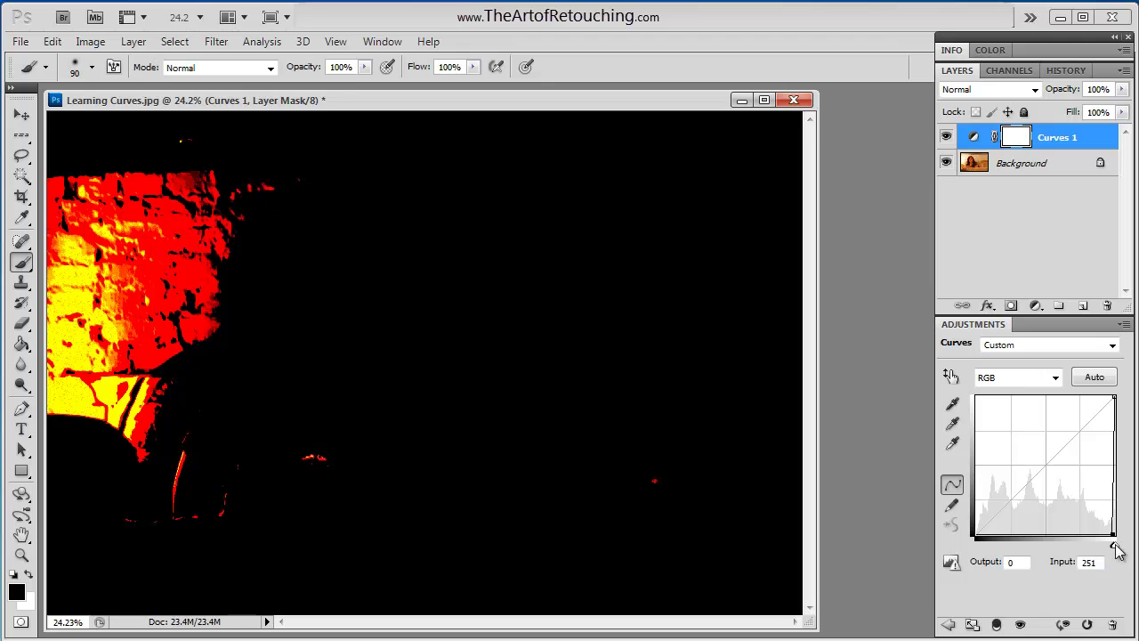
left_click_drag(1113, 537, 1112, 531)
left_click_drag(1112, 531, 885, 562)
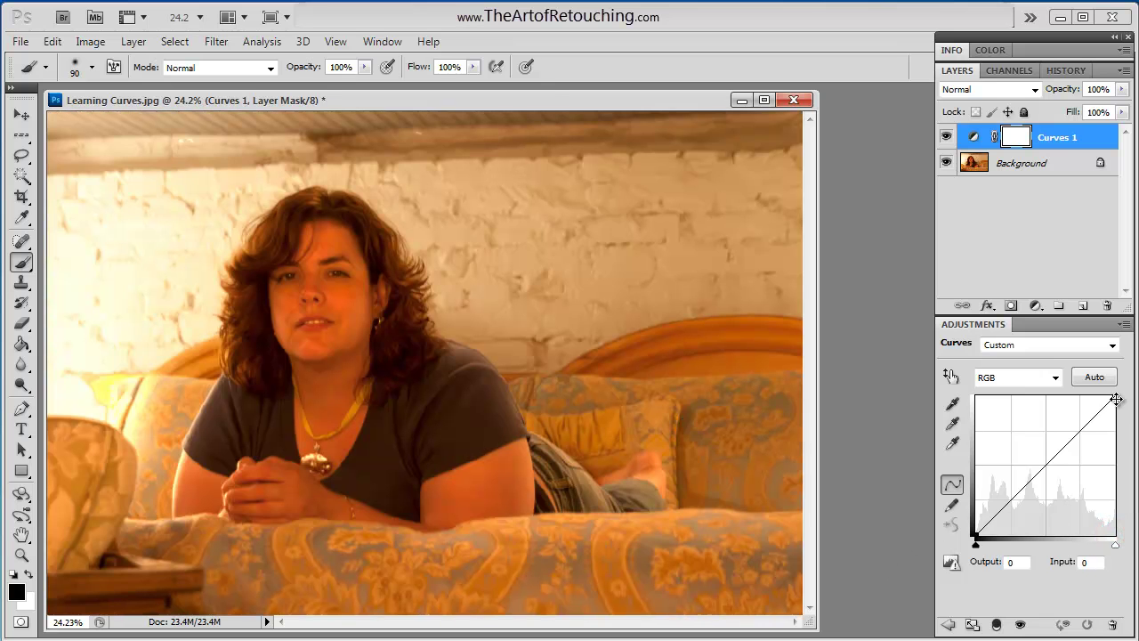
left_click_drag(1115, 401, 969, 344)
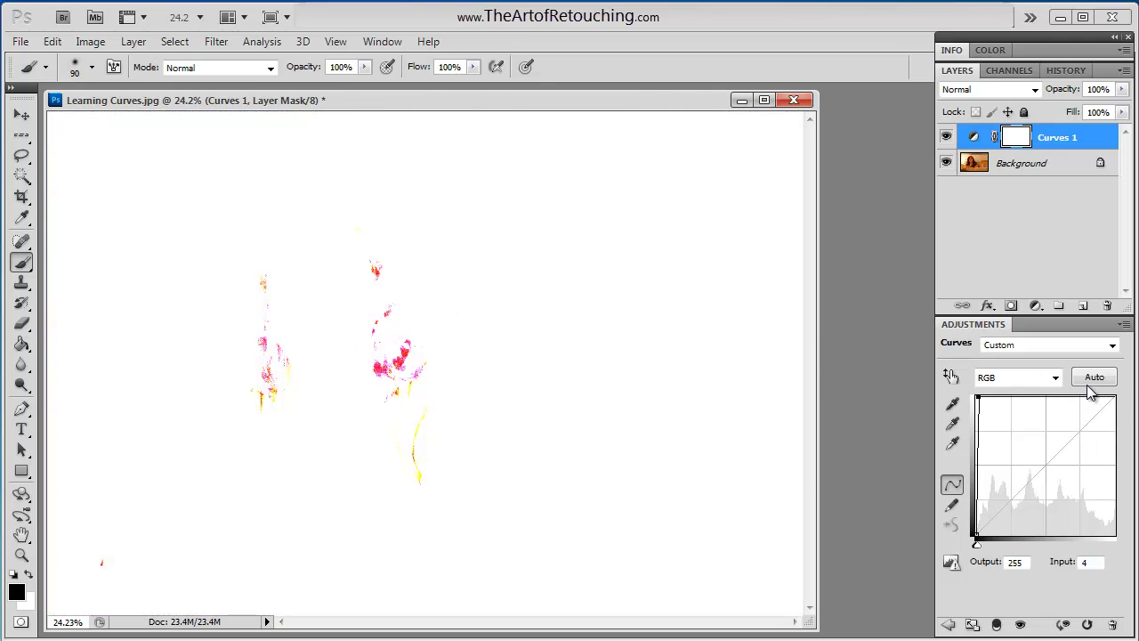
left_click(977, 395)
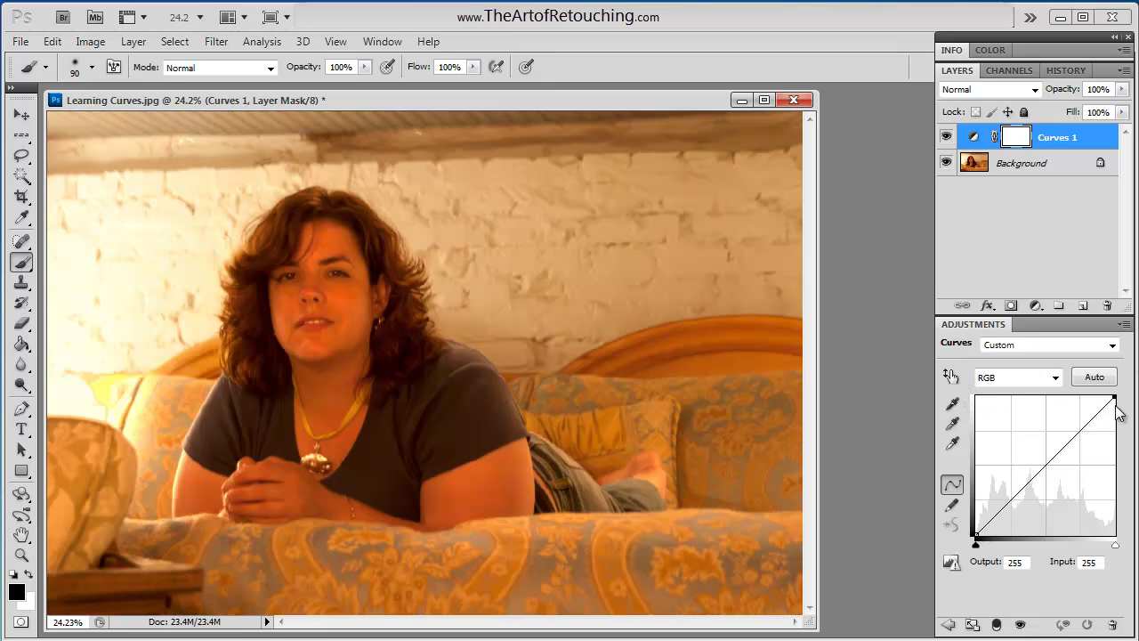
mouse_move(1114, 402)
left_mouse_down()
mouse_move(1128, 591)
mouse_move(1127, 396)
left_mouse_up()
left_click(1115, 397)
Try the pillow as gray point and the hair as white point, resetting each, then sample the brick wall as white.
left_click(951, 444)
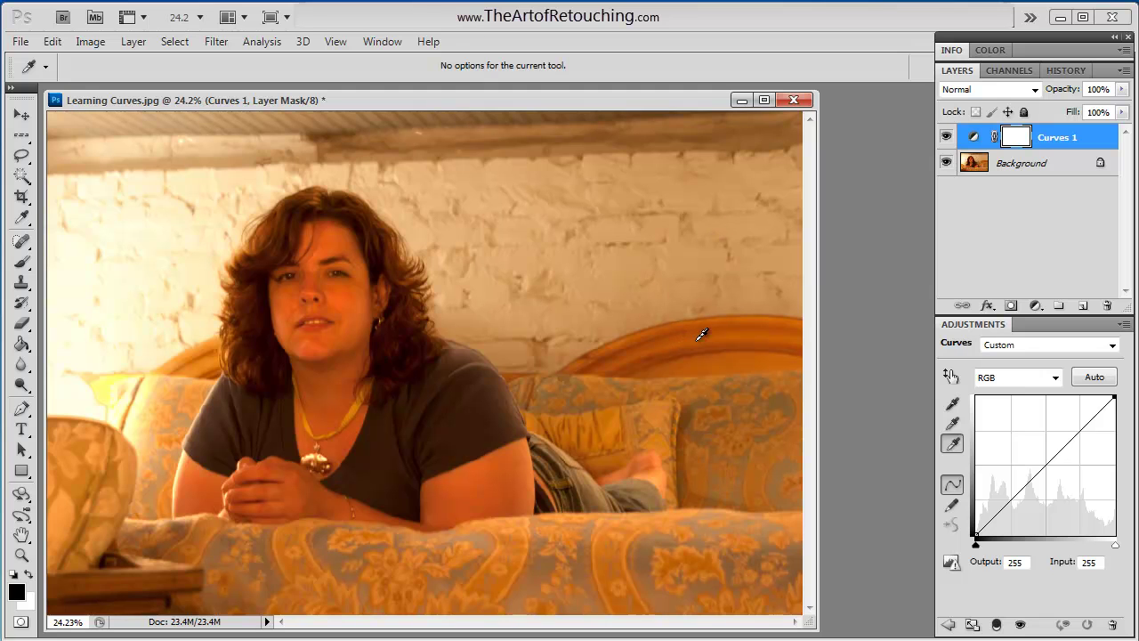
left_click(610, 412)
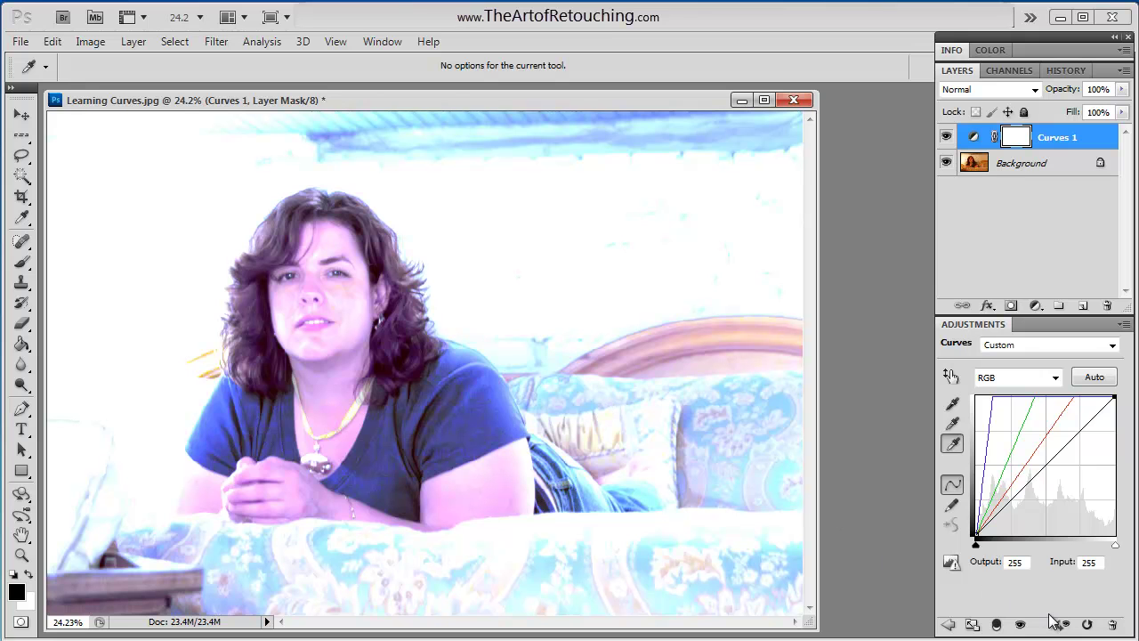
left_click(1087, 622)
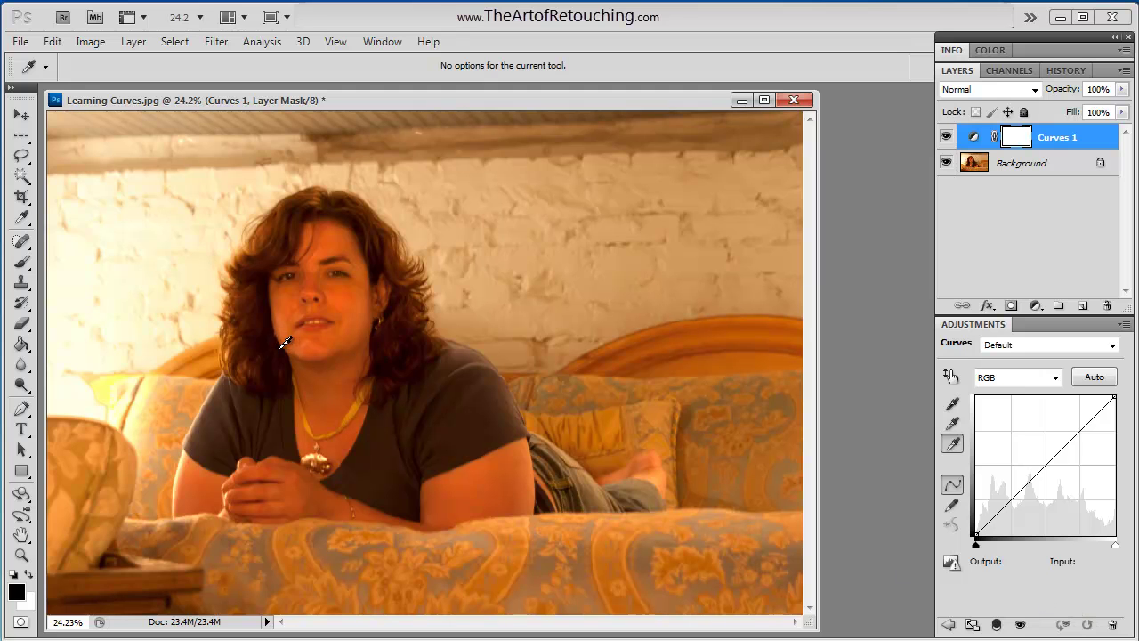
left_click(273, 315)
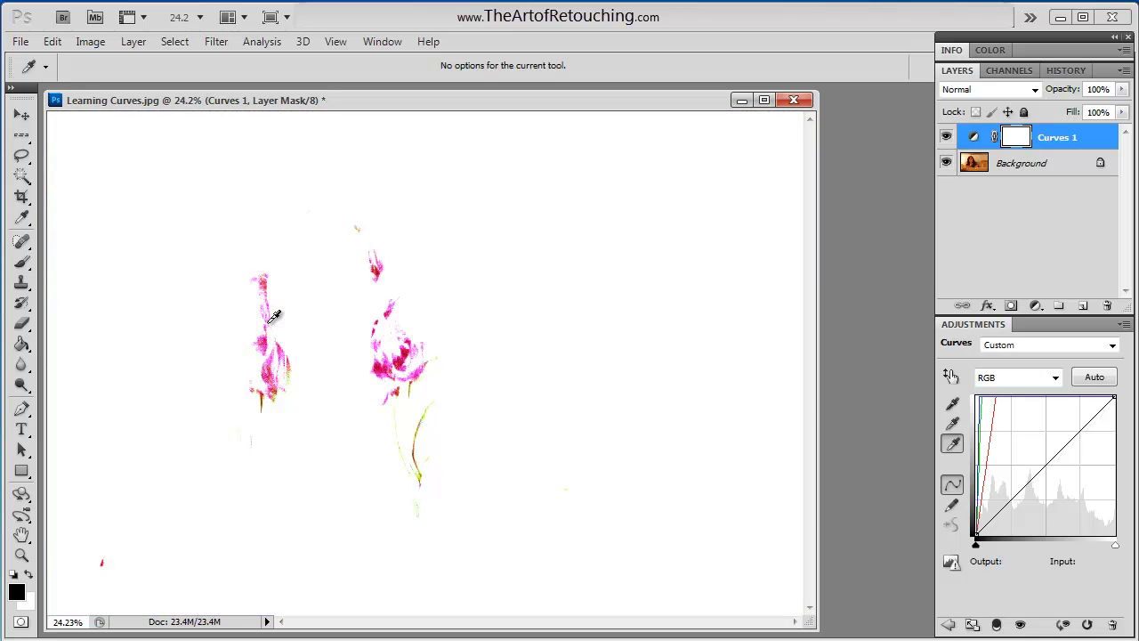
left_click(1087, 623)
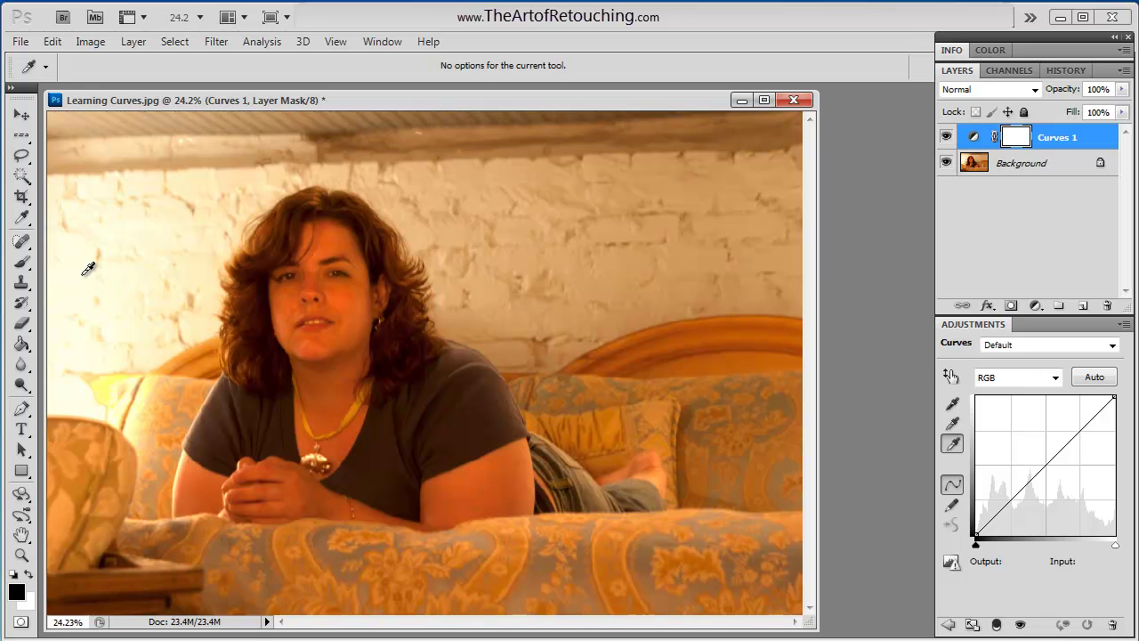
left_click(83, 274)
Reset Curves, then sample the upper-left wall as white point and her hair as black point.
left_click(1087, 625)
left_click(117, 306)
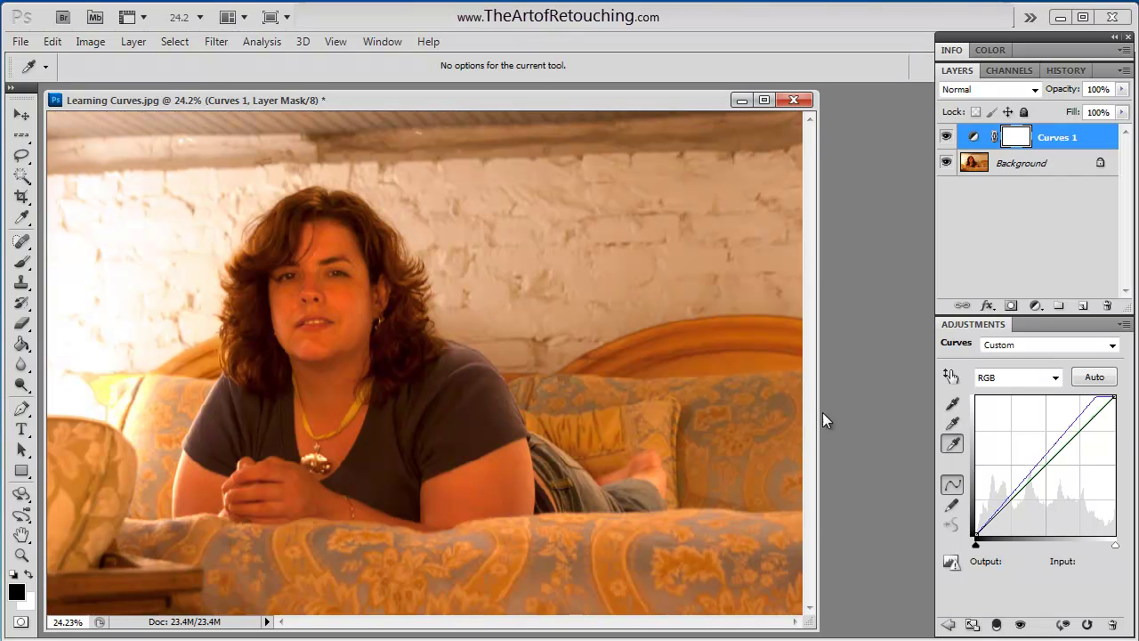
left_click(952, 405)
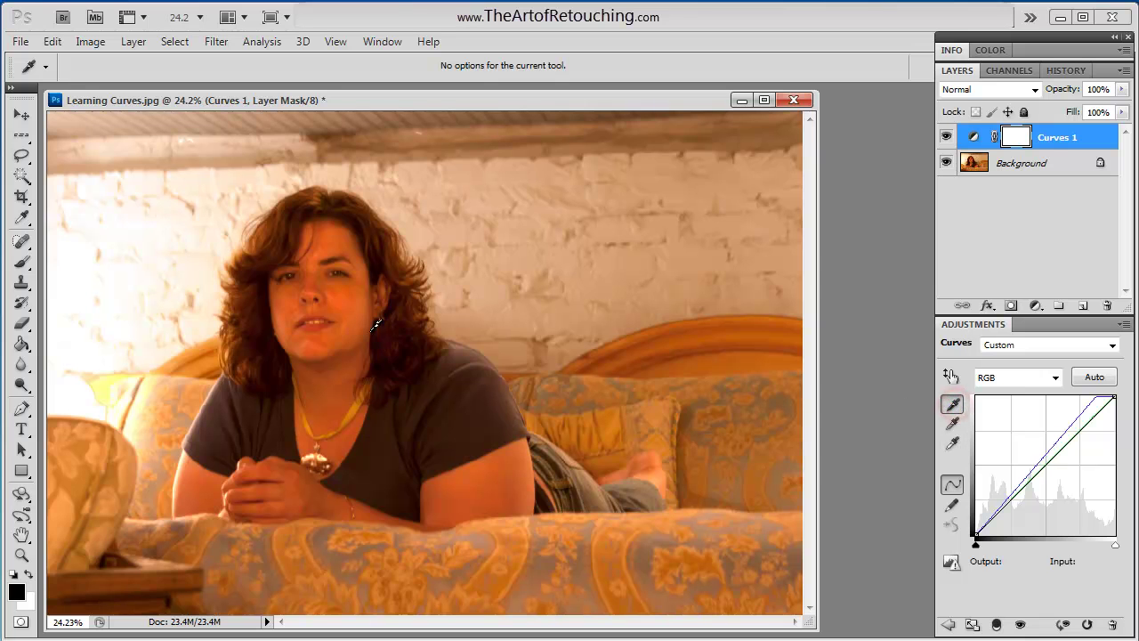
left_click(375, 346)
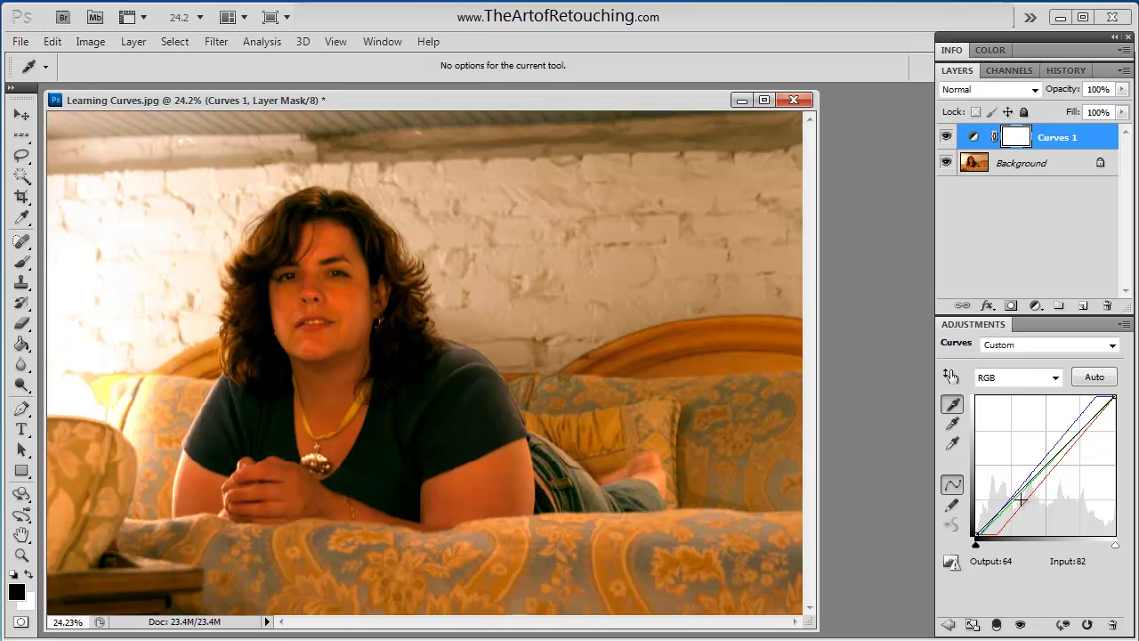
left_click(957, 446)
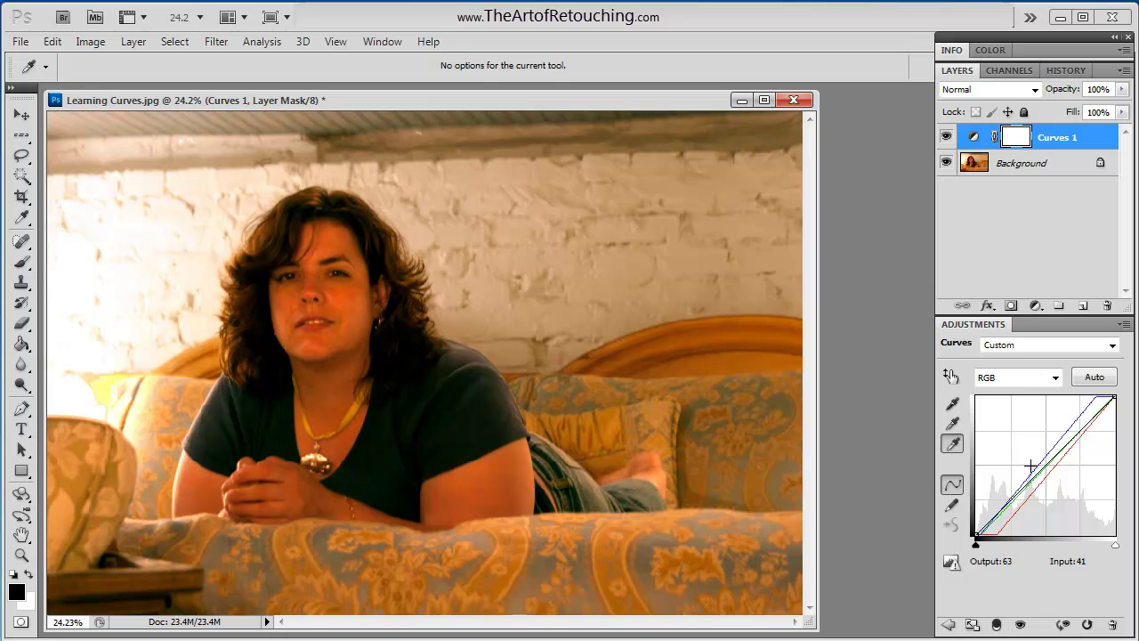
Sample her arm as the neutral gray point, then reset Curves 1 to the Default preset.
left_click(952, 426)
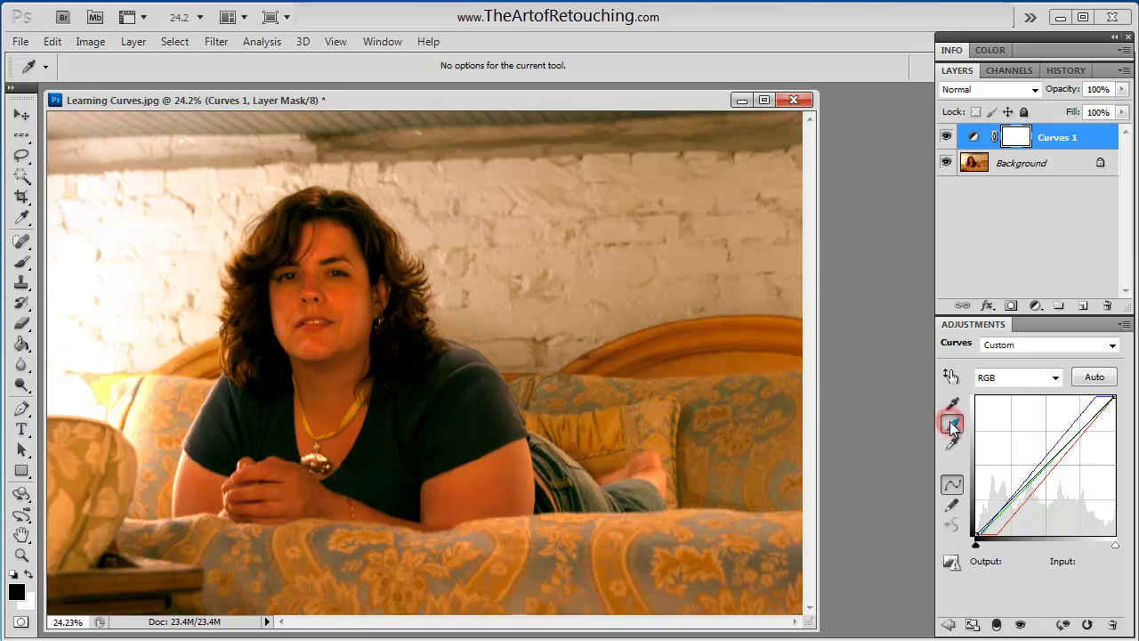
left_click(489, 498)
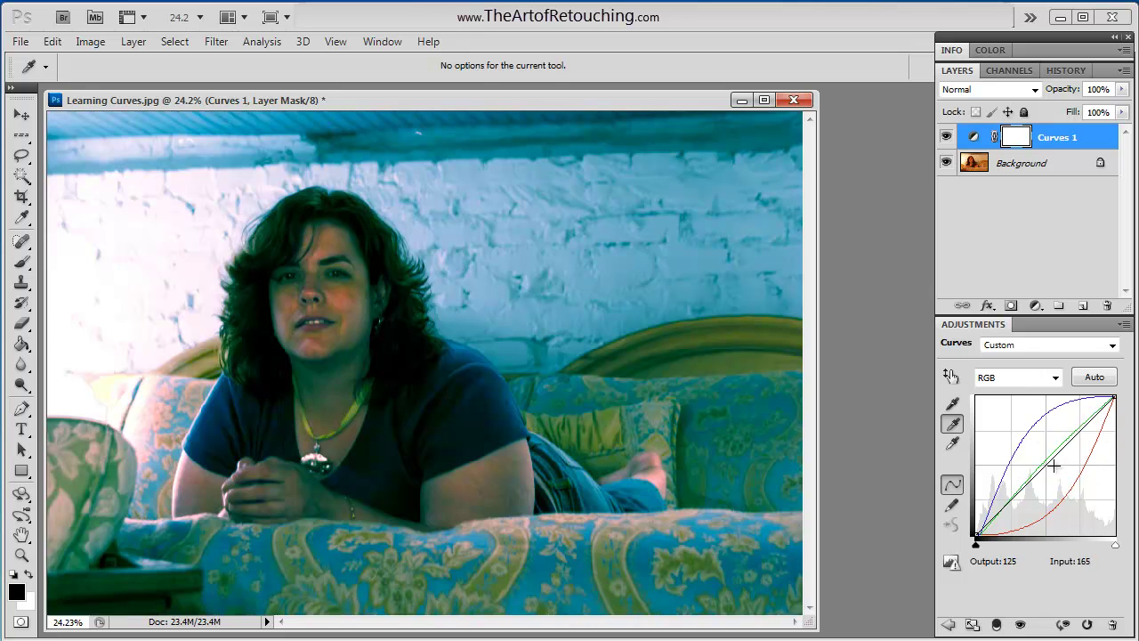
left_click(1085, 626)
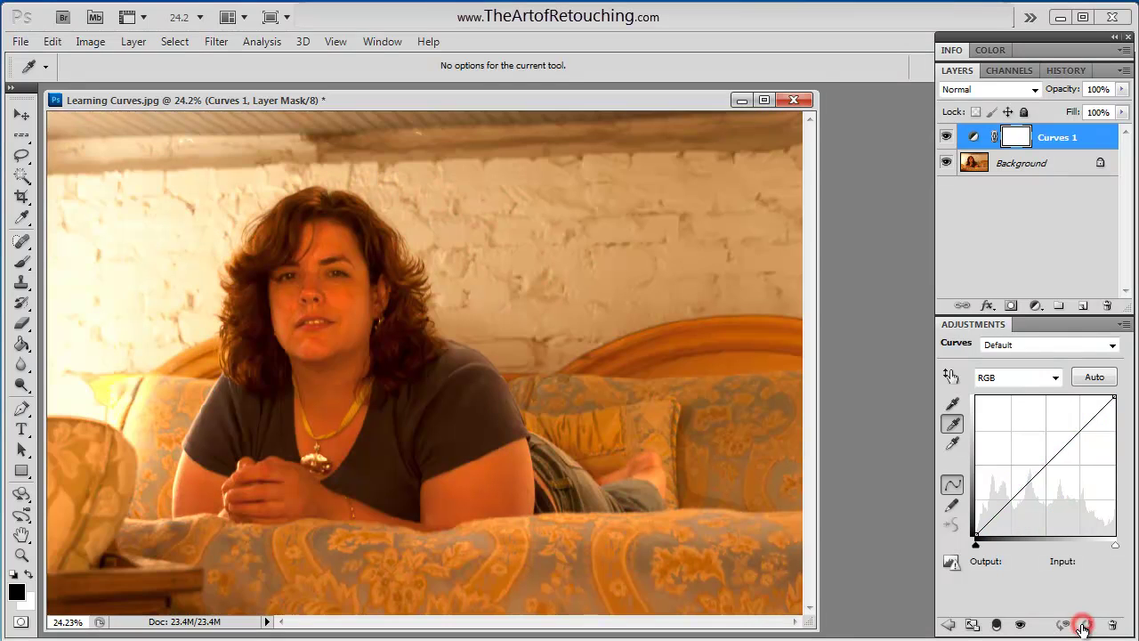
Pick the gray-point eyedropper, then switch to the Curves on-image targeted adjustment tool.
left_click(958, 422)
left_click(951, 377)
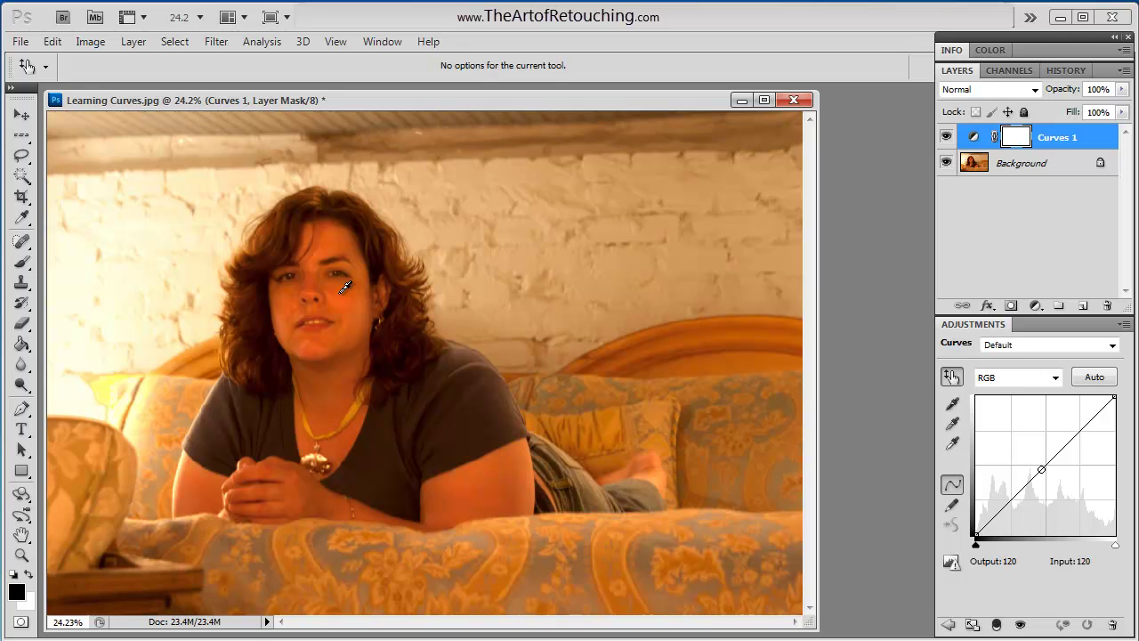
Add a face midtone point, then drag the face, wall highlights and dark shirt tones.
left_click(345, 287)
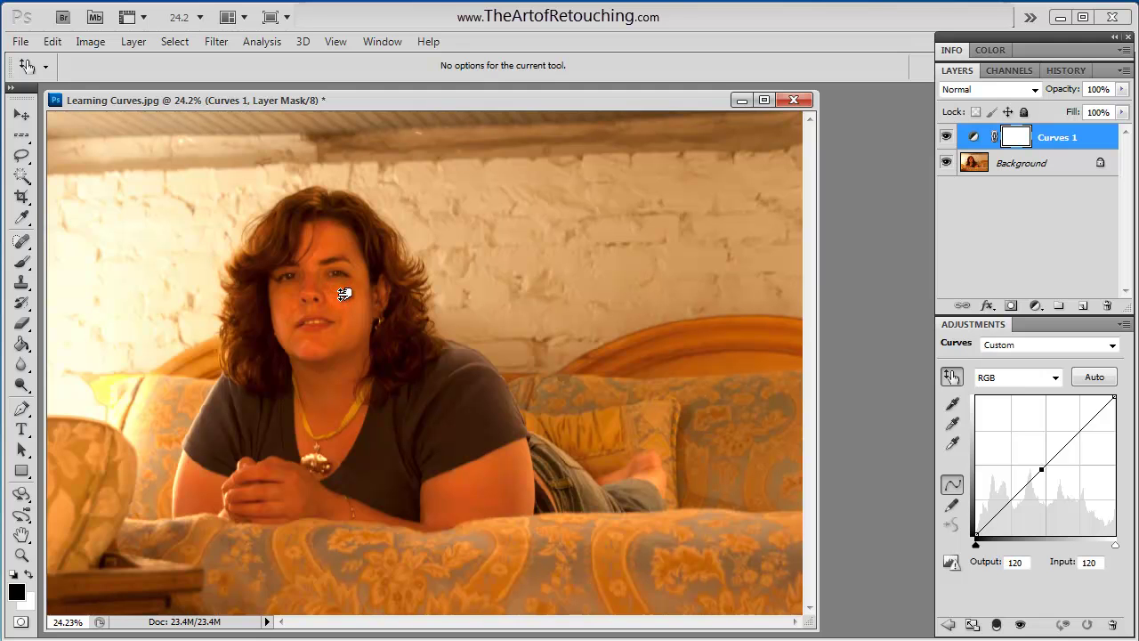
mouse_move(344, 294)
left_mouse_down()
mouse_move(344, 247)
mouse_move(343, 346)
mouse_move(356, 228)
mouse_move(346, 335)
mouse_move(358, 297)
left_mouse_up()
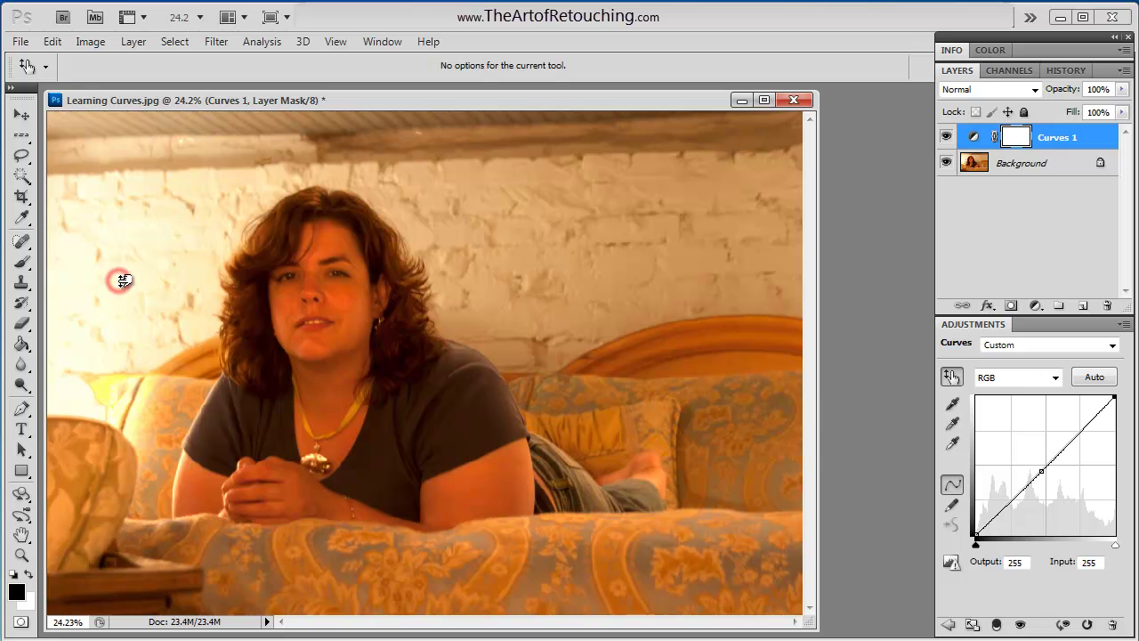
mouse_move(125, 281)
left_mouse_down()
mouse_move(120, 335)
mouse_move(127, 285)
mouse_move(137, 347)
mouse_move(148, 280)
left_mouse_up()
left_click_drag(381, 364, 354, 474)
mouse_move(342, 294)
left_mouse_down()
mouse_move(341, 349)
mouse_move(353, 231)
mouse_move(348, 333)
mouse_move(357, 297)
left_mouse_up()
left_click_drag(125, 281, 155, 234)
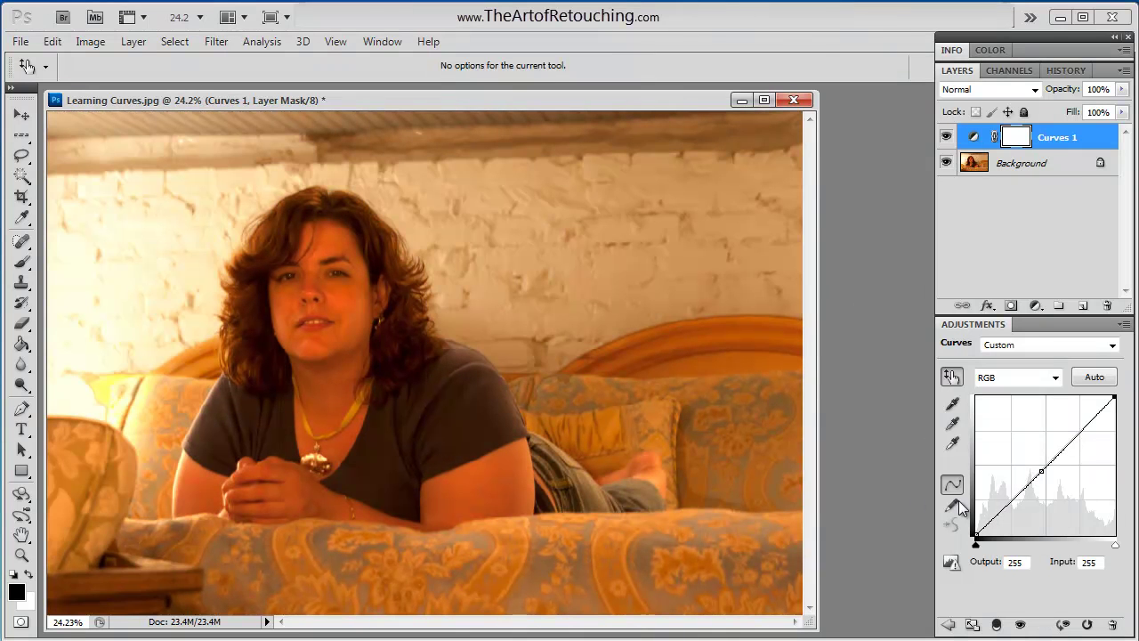